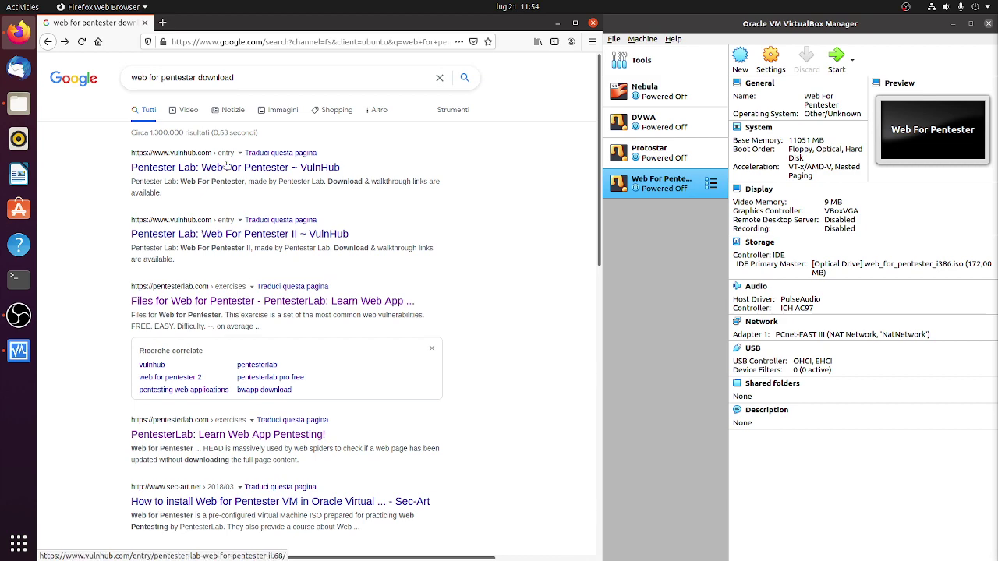
Open PentesterLab's "Files for Web for Pentester" page from the search results to view the ISO download, and close the browser
click(249, 301)
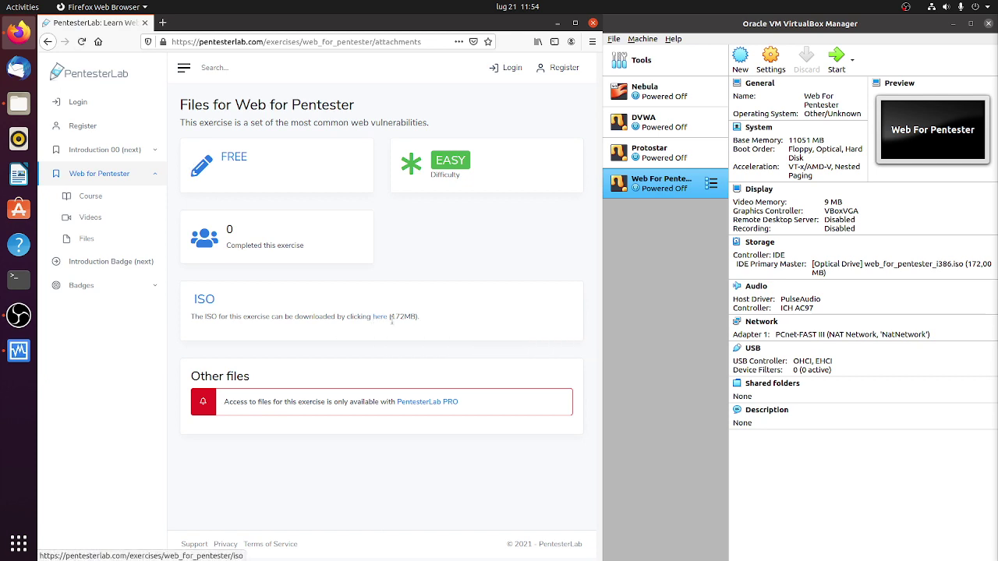
click(592, 22)
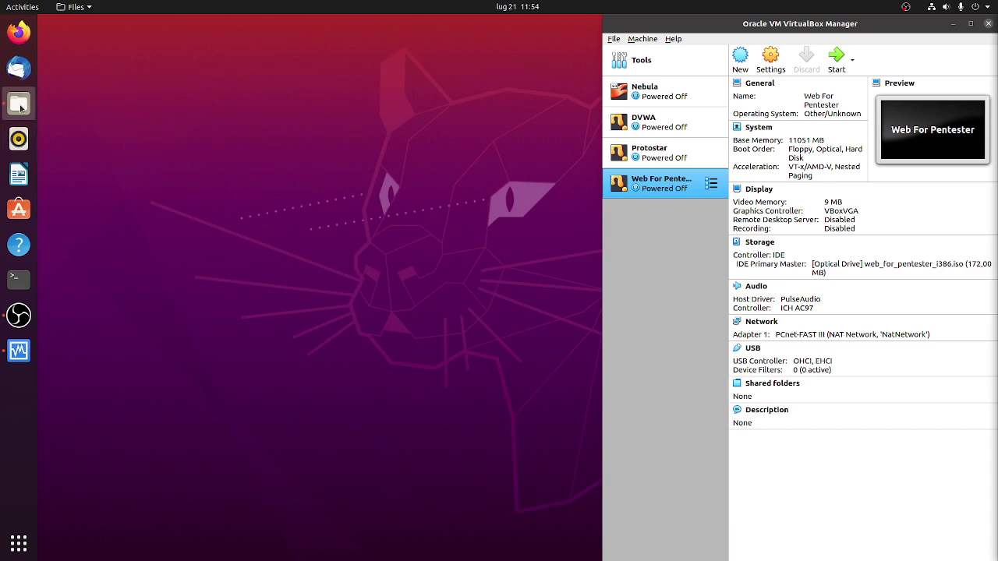
Switch to the file manager, locate web_for_pentester_i386.iso in the Downloads folder, and close the window
right_click(18, 103)
click(78, 90)
double_click(195, 133)
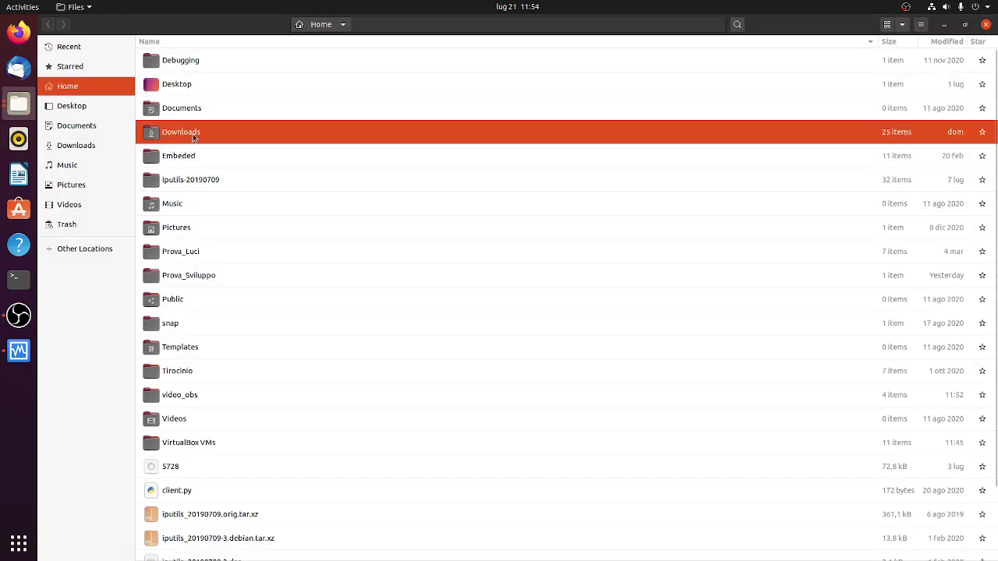
click(249, 181)
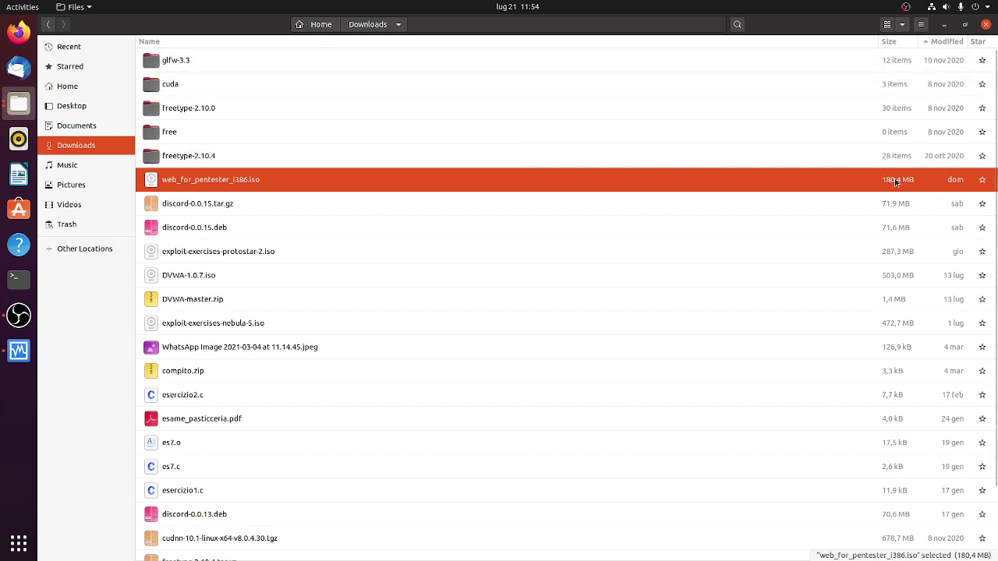
click(985, 25)
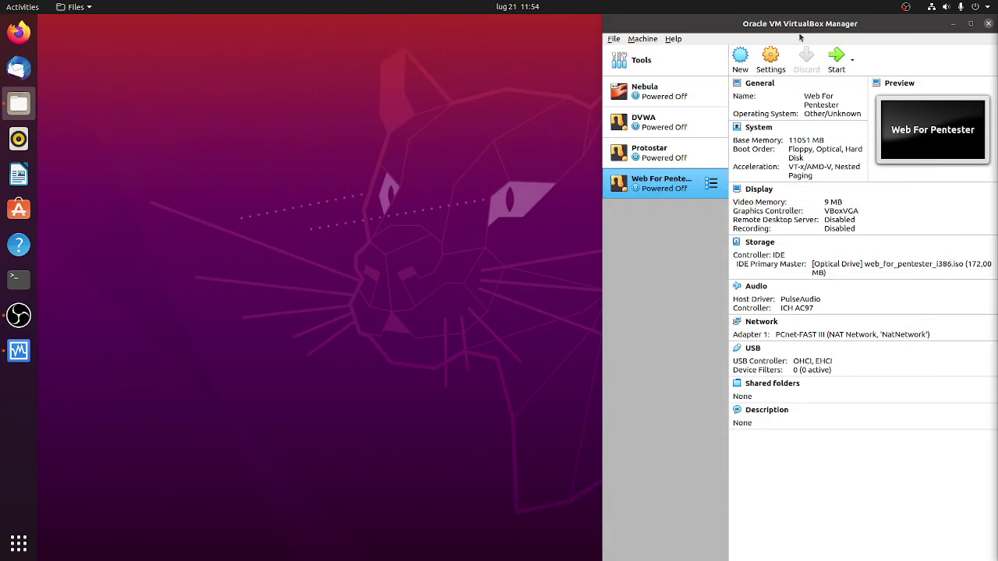
Maximize the VirtualBox Manager and start a new virtual machine named "WFP CCCCC" with type Other and version Other/Unknown
drag(796, 27, 677, 18)
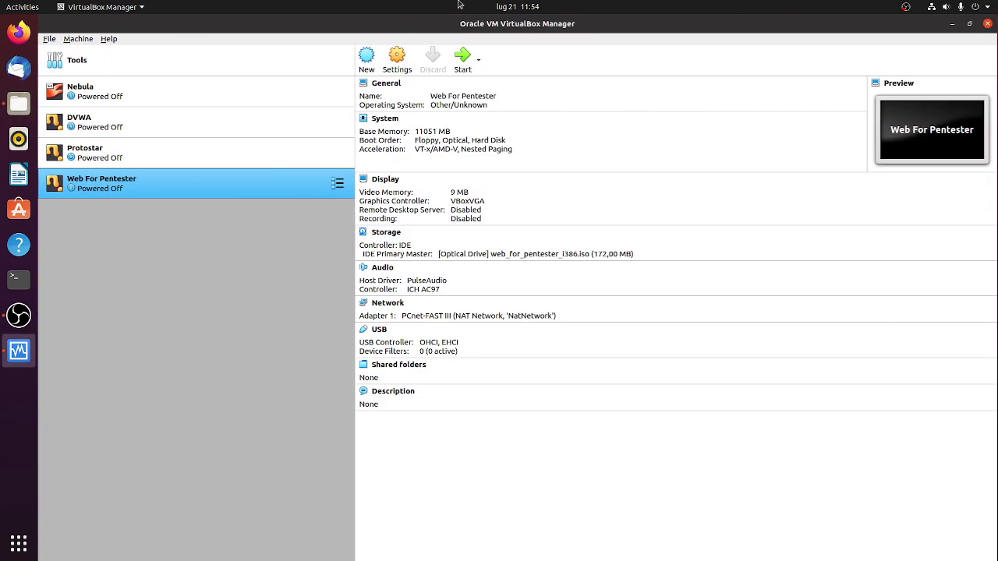
click(368, 61)
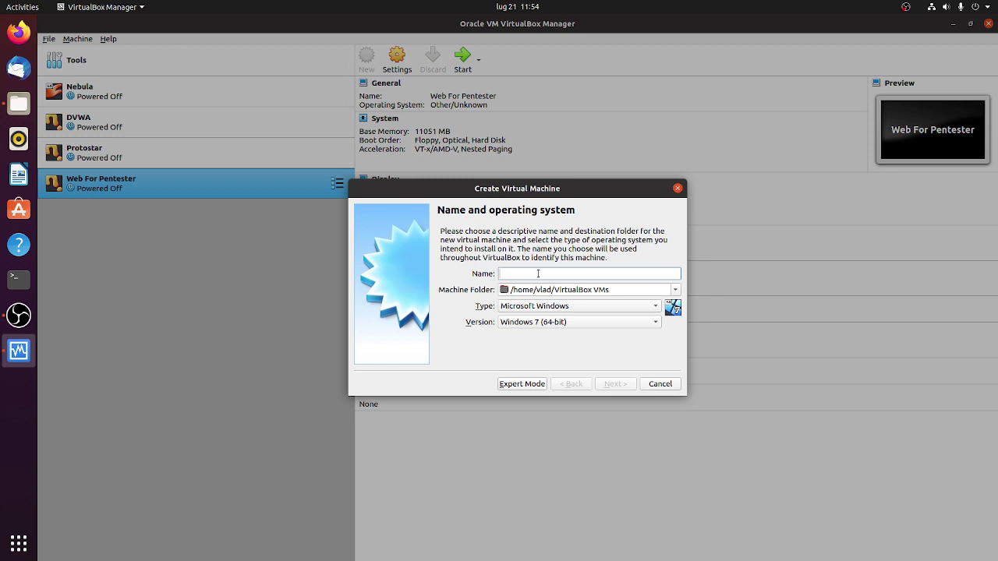
text(WFP CCCCC)
click(577, 307)
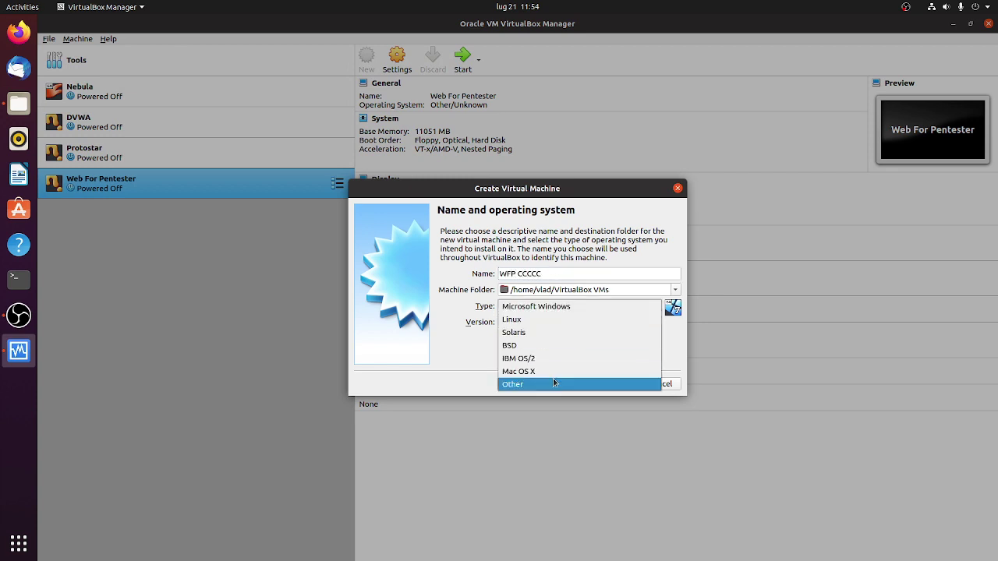
click(553, 379)
click(560, 322)
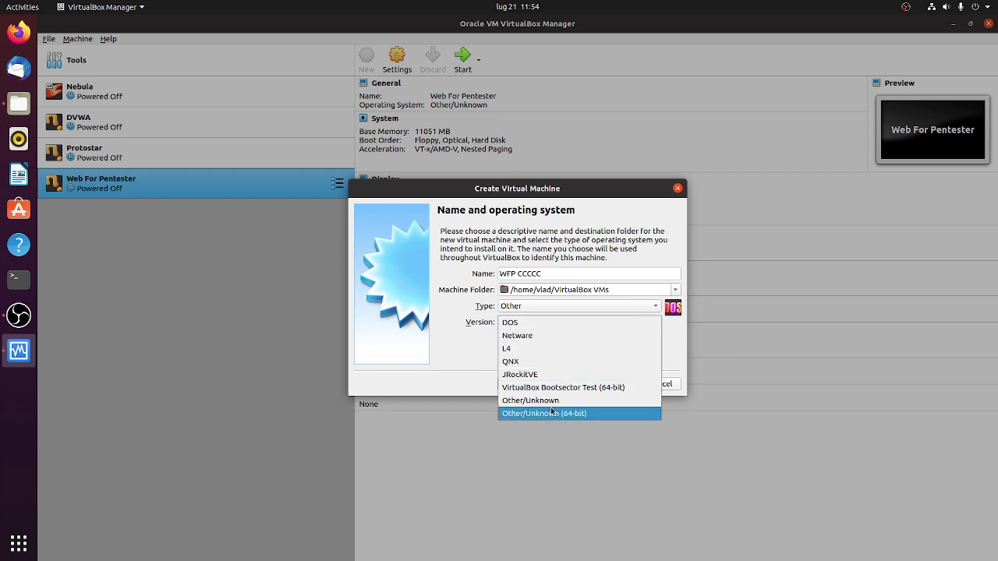
click(557, 401)
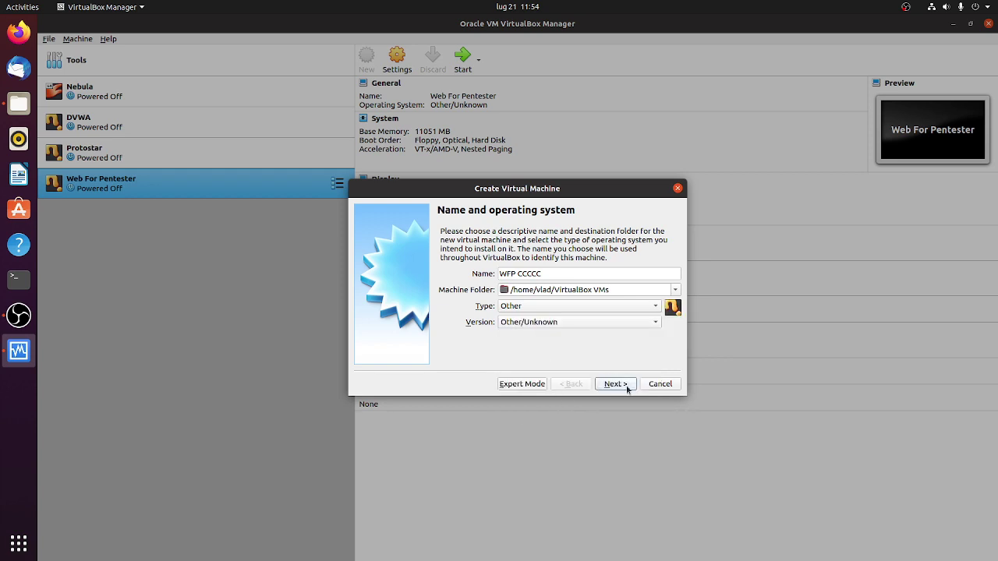
click(551, 308)
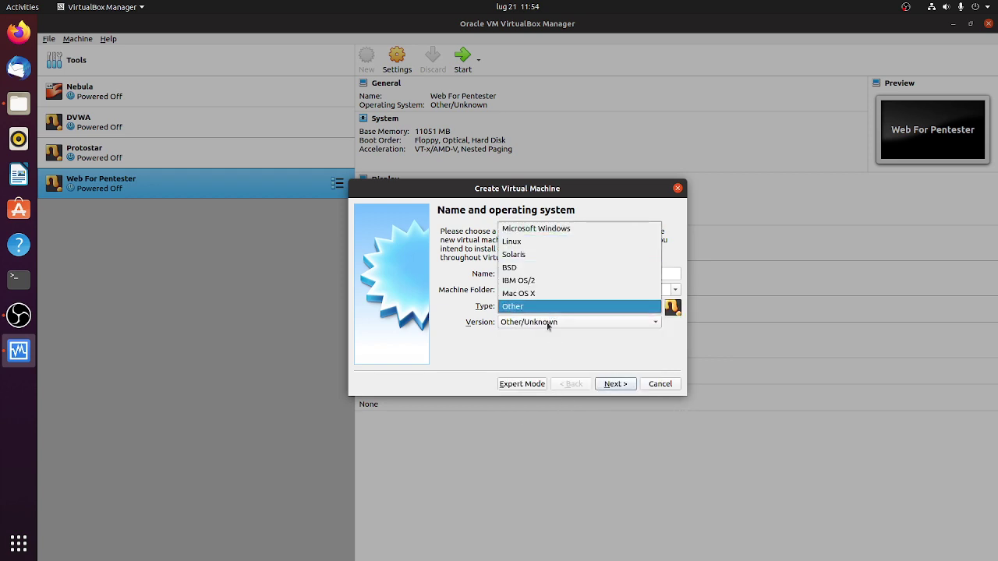
click(550, 309)
click(616, 385)
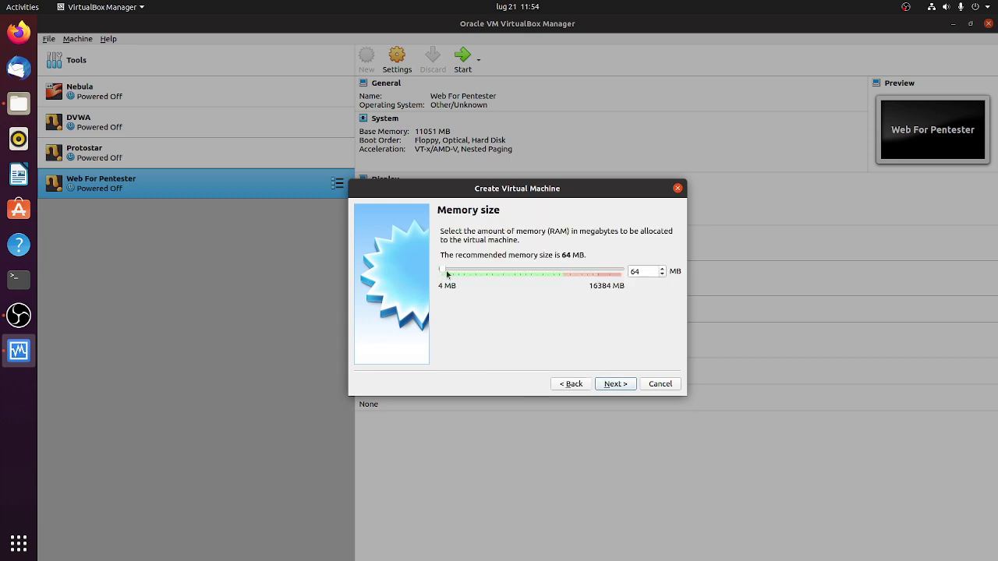
Set the memory size to 11146 MB and create the machine with a dynamically allocated 2,00 GB VDI hard disk
drag(446, 271, 565, 291)
click(615, 384)
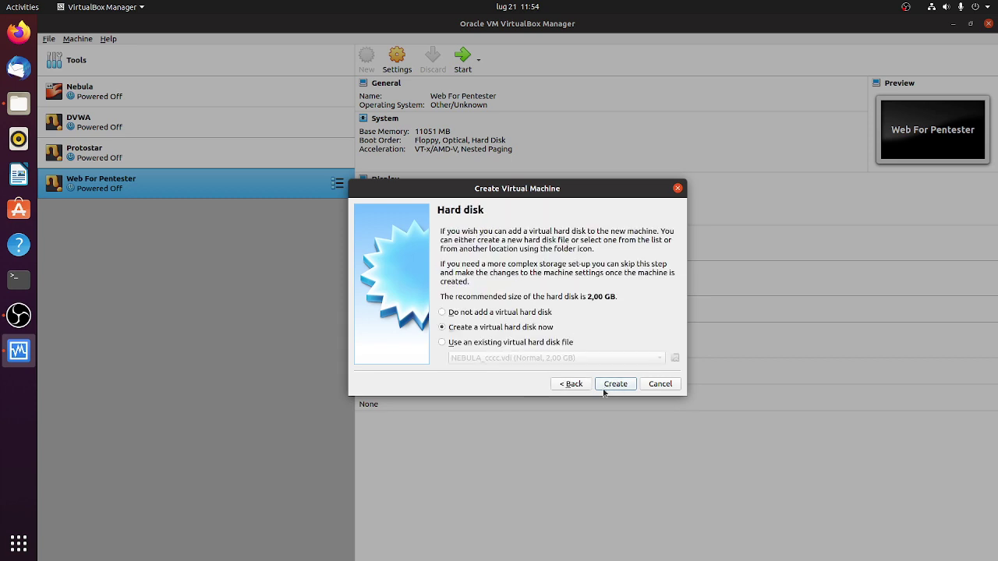
click(615, 384)
click(622, 403)
click(622, 403)
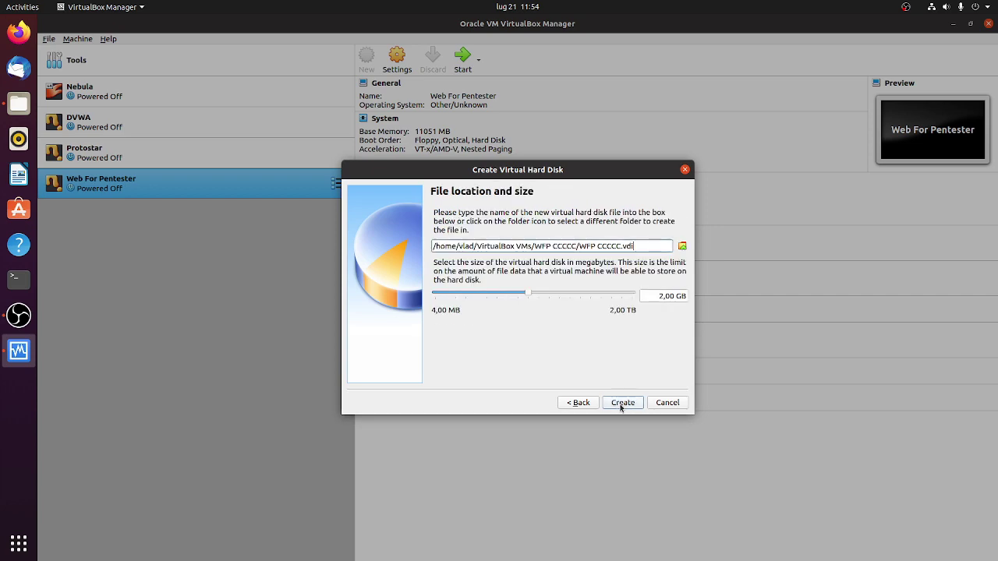
click(622, 402)
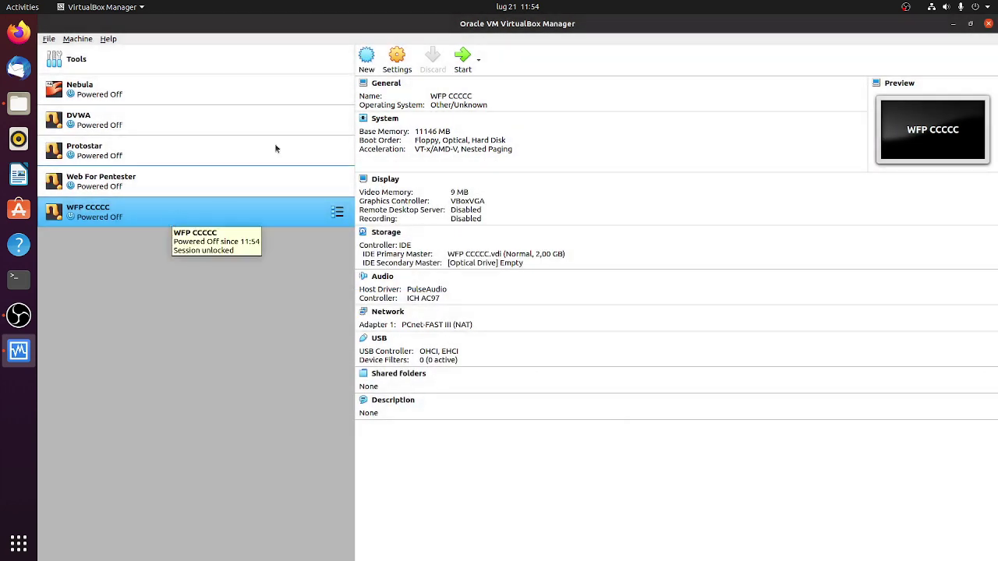
Remove the WFP CCCCC.vdi hard disk and the empty optical drive from the WFP CCCCC machine's IDE controller
right_click(179, 211)
click(204, 214)
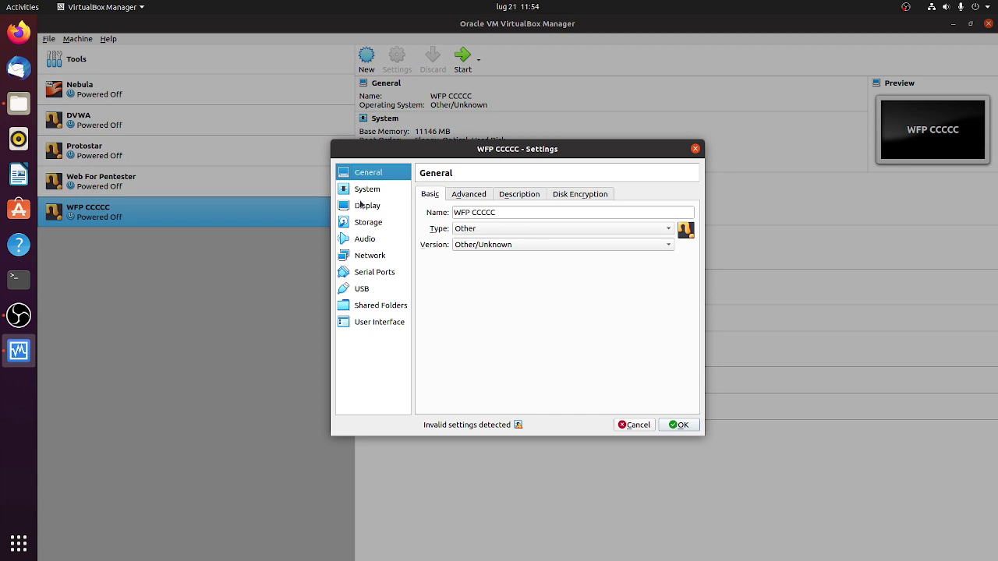
click(368, 222)
click(470, 217)
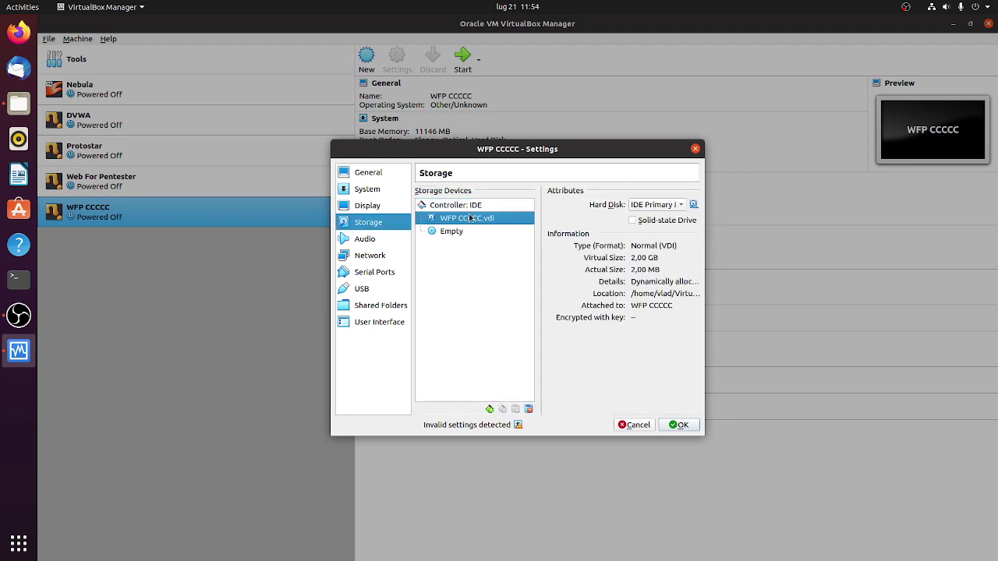
right_click(471, 218)
click(499, 221)
right_click(457, 221)
click(506, 218)
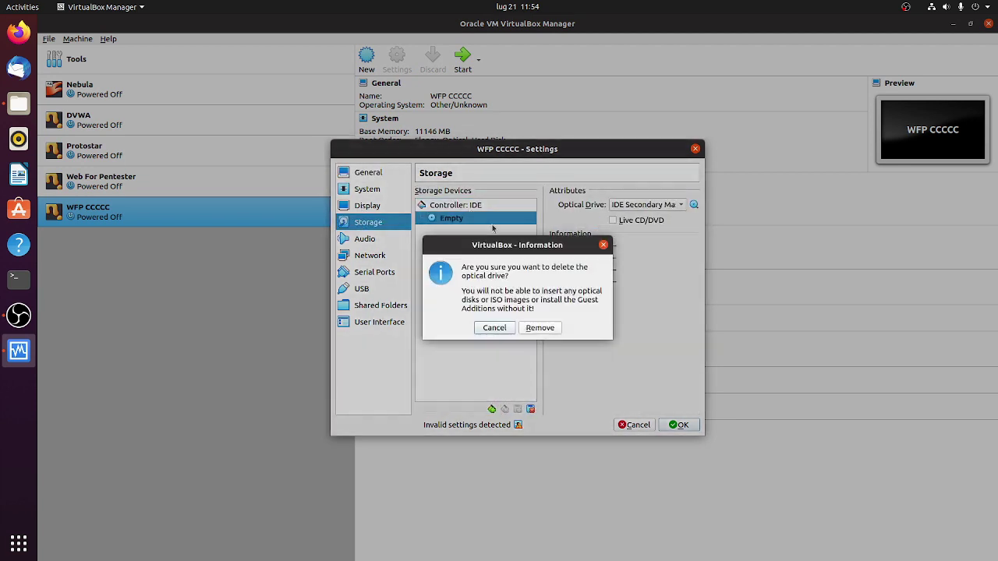
key(Tab)
key(Return)
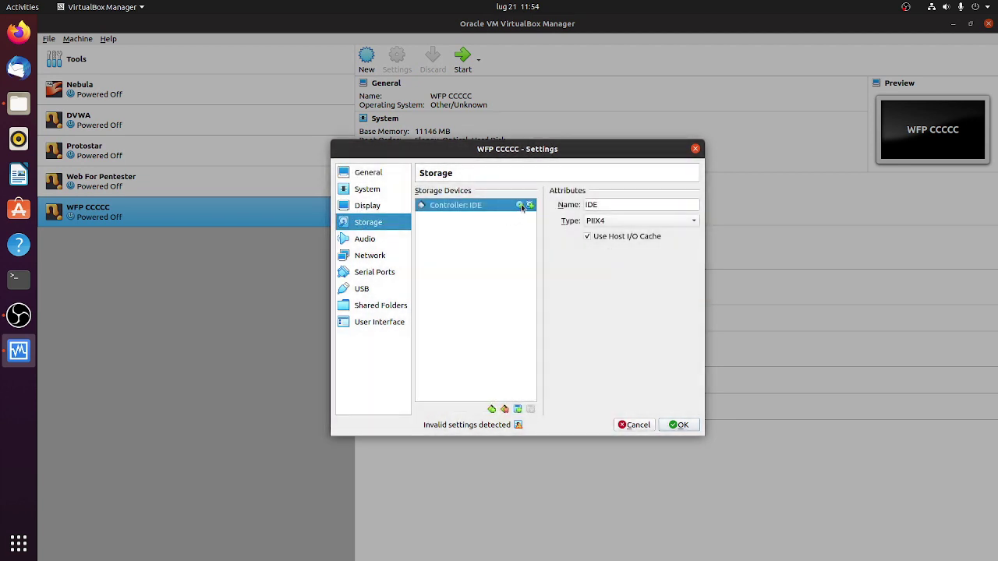
Add an optical drive with web_for_pentester_i386.iso to the IDE controller and select it to review its attributes
click(521, 205)
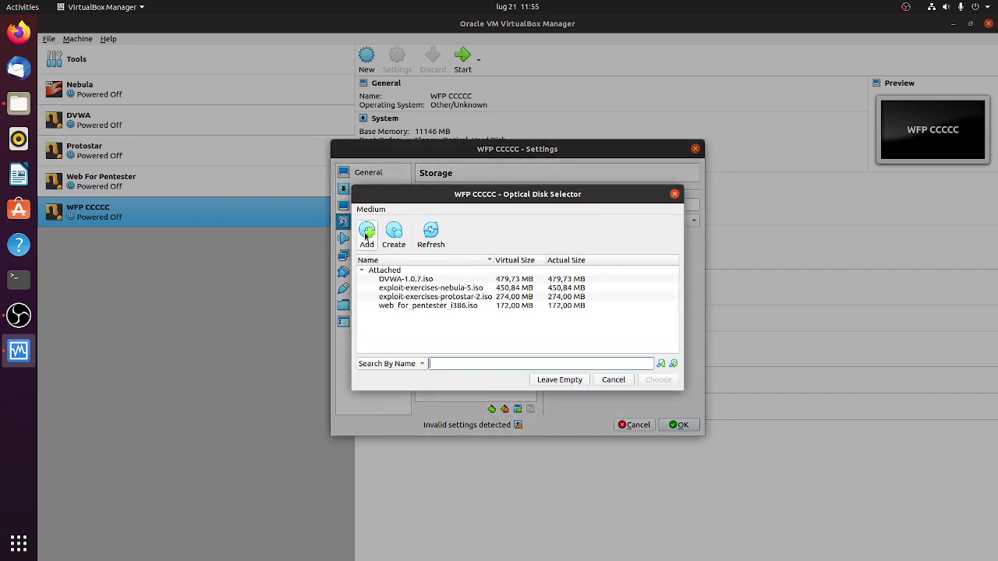
click(420, 306)
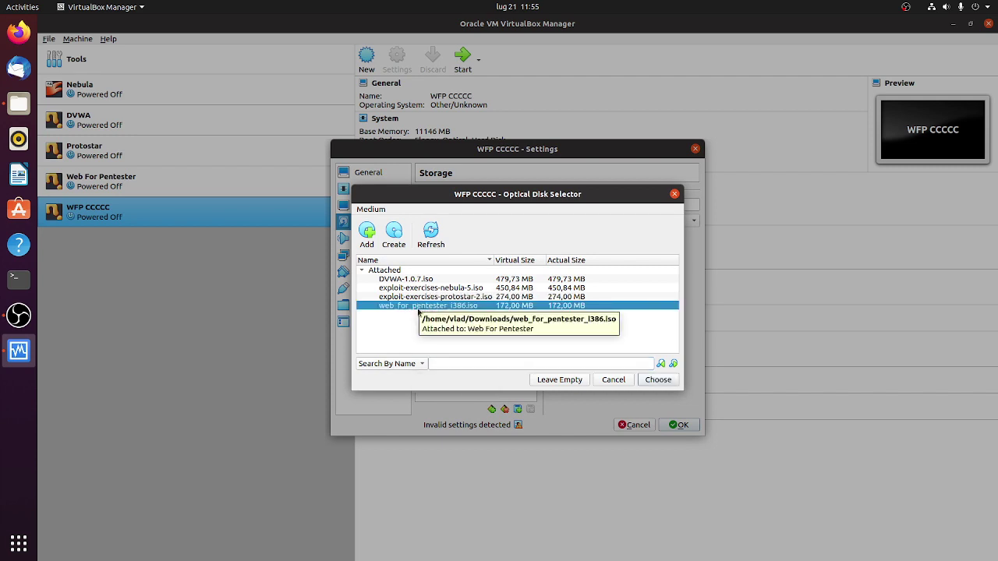
click(653, 381)
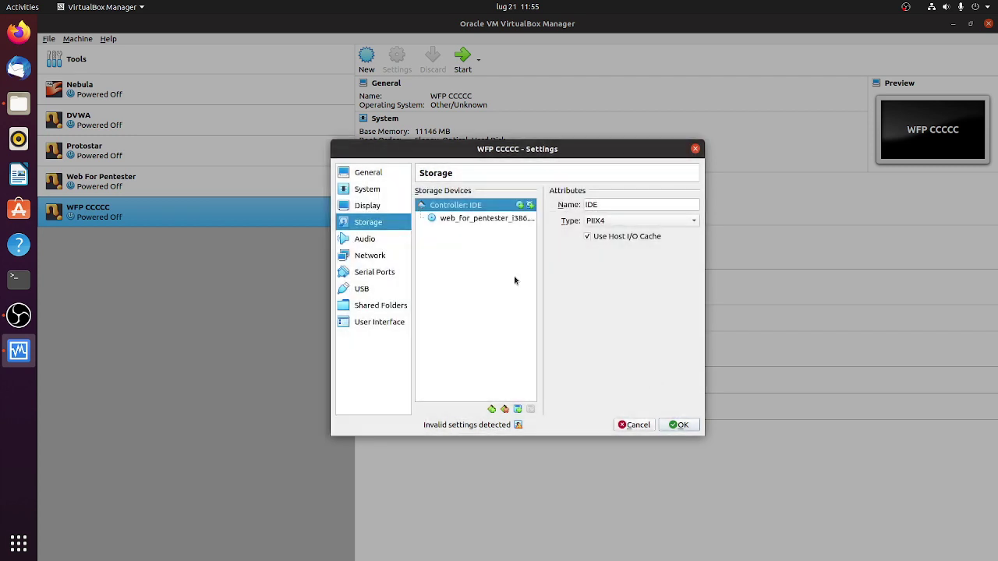
click(496, 219)
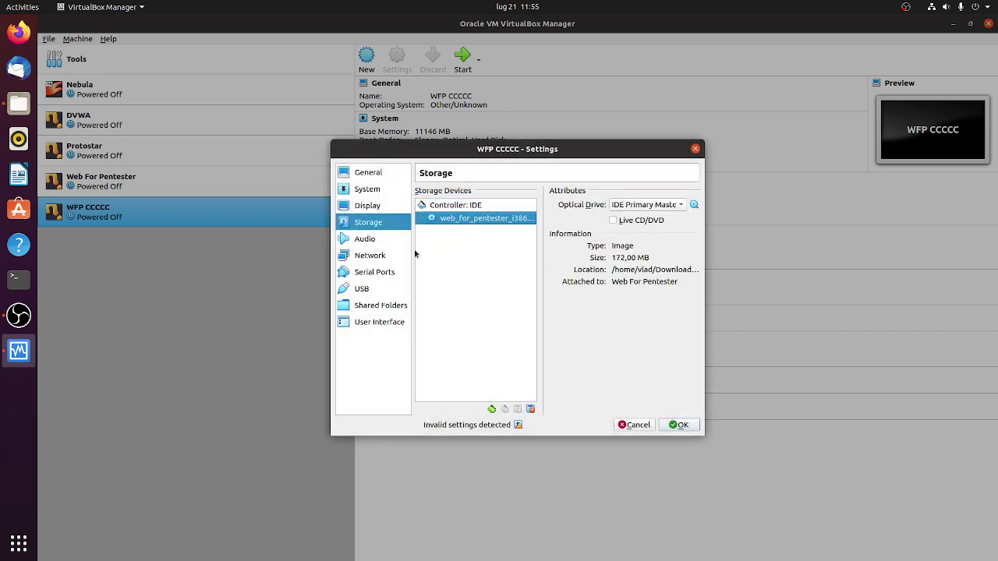
Attach network adapter 1 to the NAT Network named NatNetwork and save the machine settings
click(370, 254)
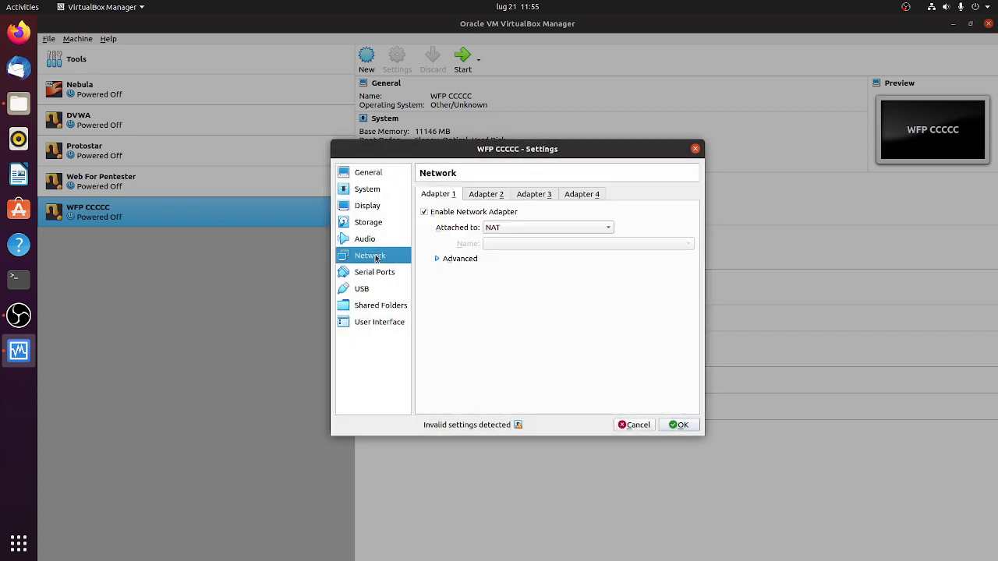
click(526, 226)
click(527, 290)
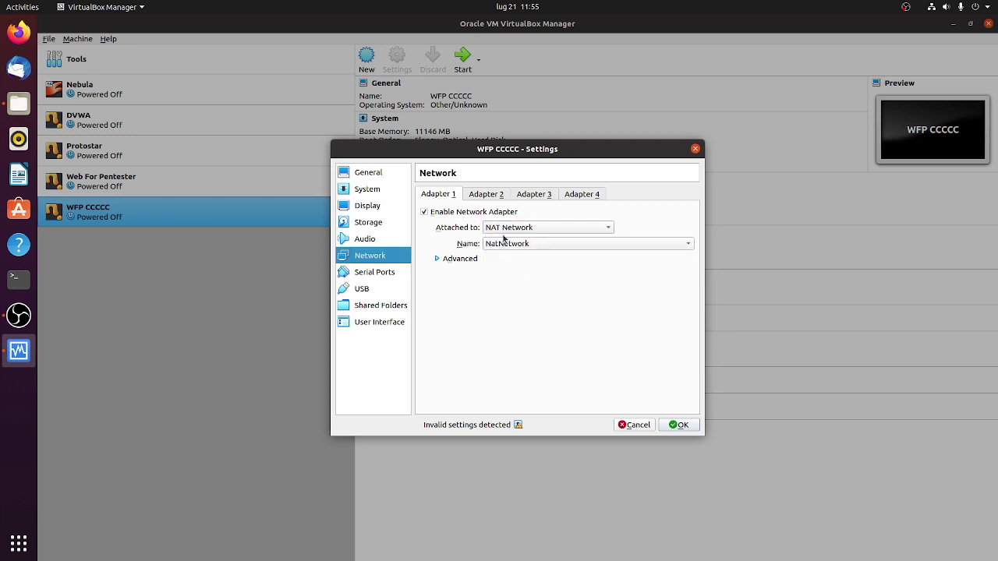
click(529, 245)
click(506, 245)
click(679, 425)
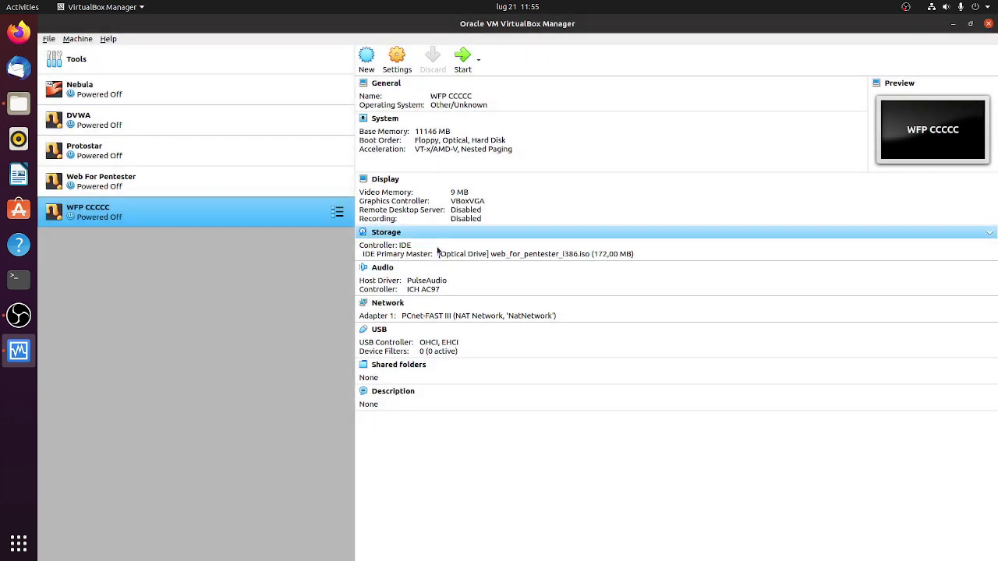
Start the WFP CCCCC virtual machine, dismiss the keyboard capture notice, and reposition its window while it boots
click(462, 58)
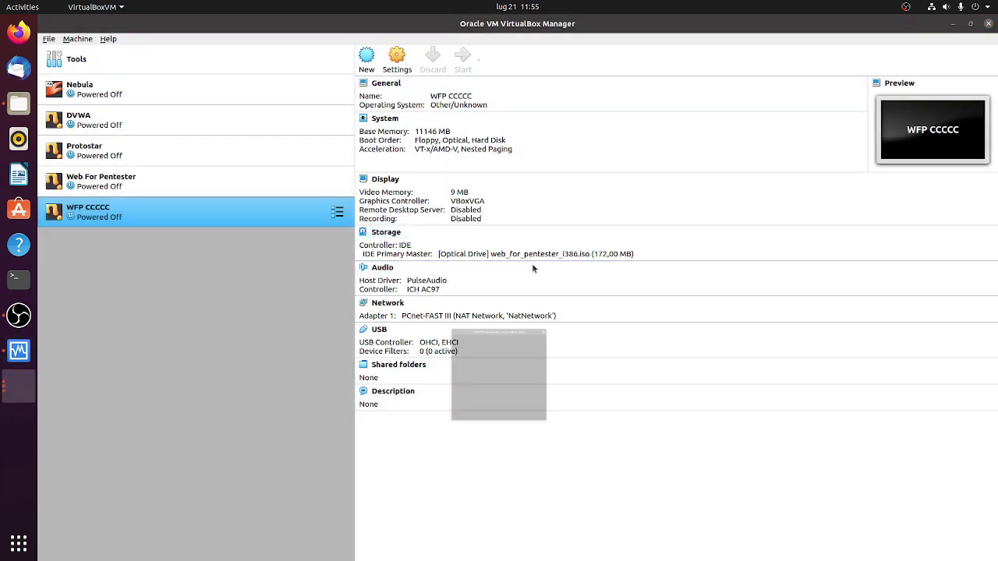
click(569, 361)
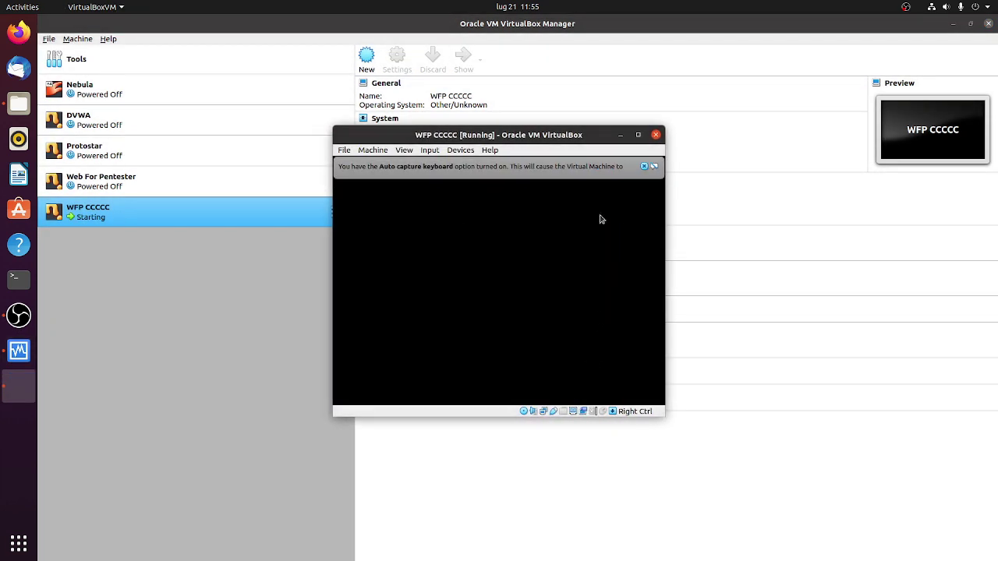
click(644, 166)
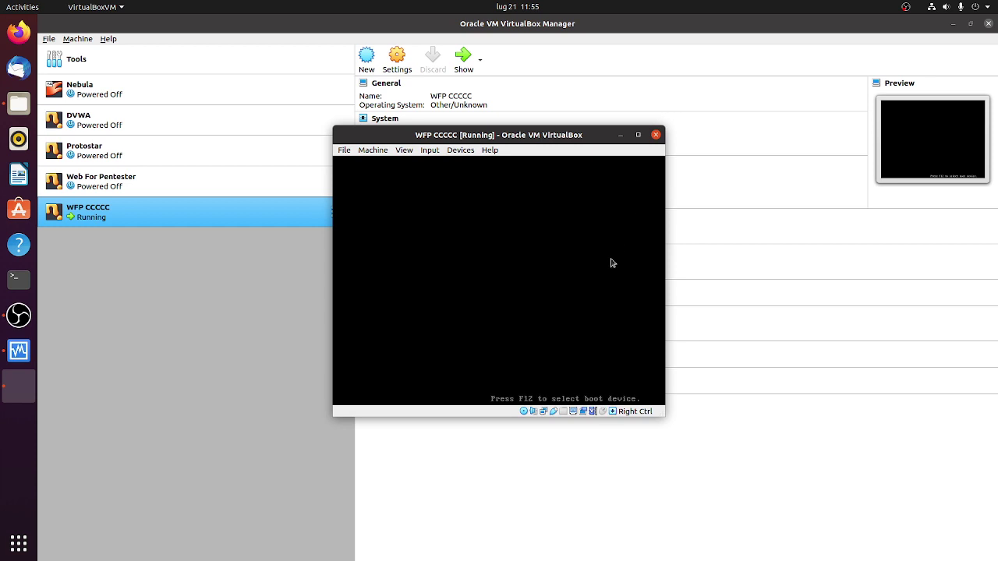
drag(579, 135, 540, 110)
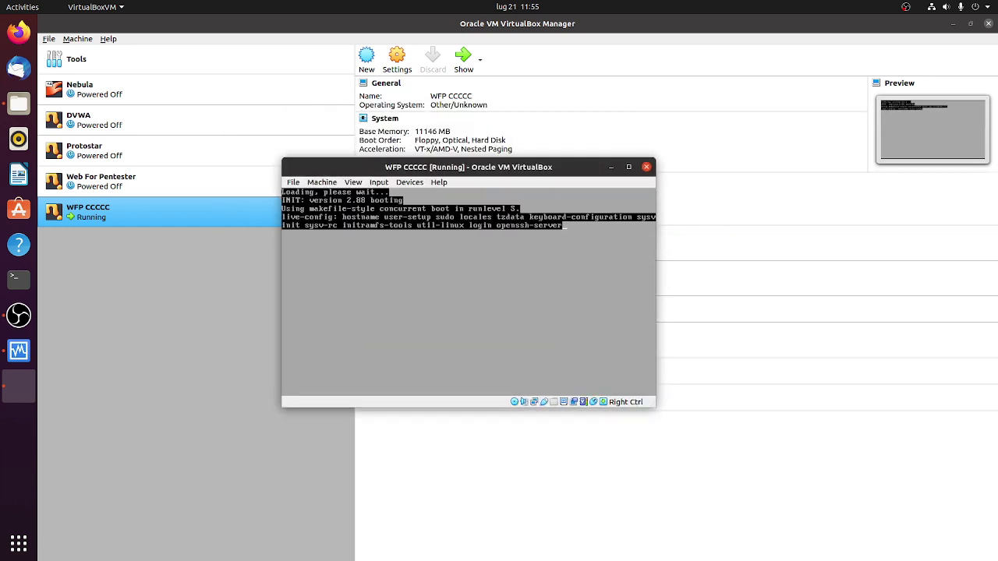
key(Left)
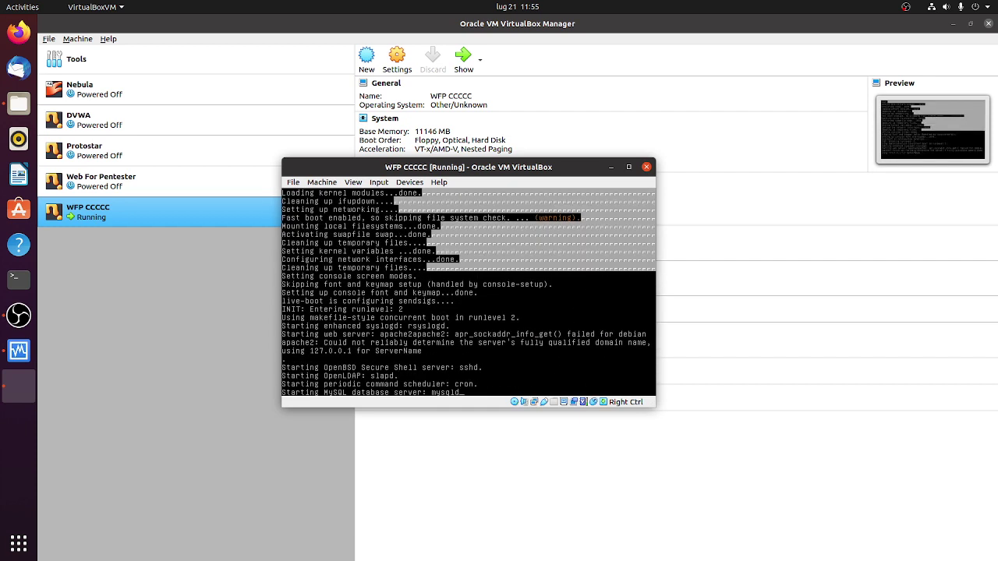
Clear the guest's console and print the current working directory with pwd
text(clear)
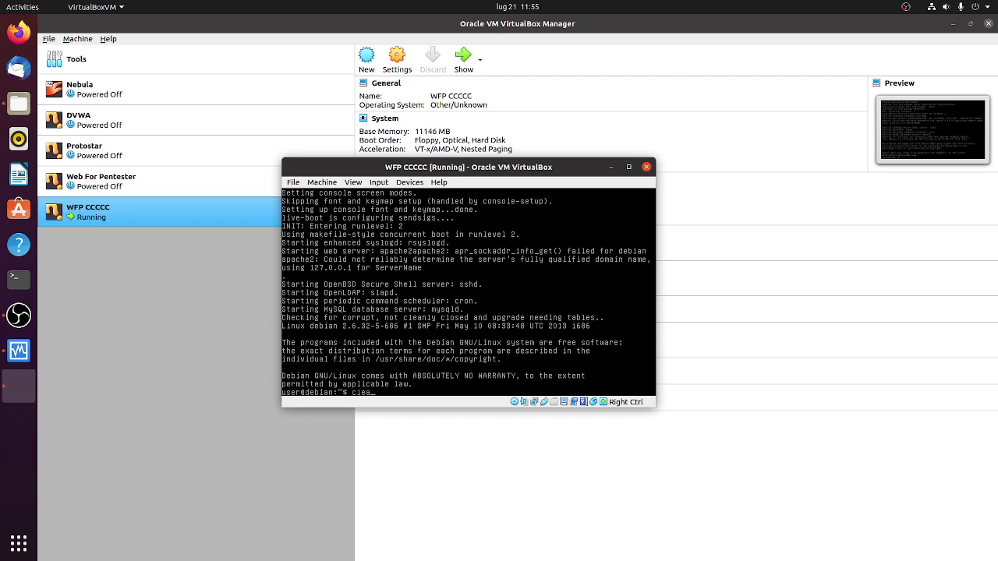
key(Return)
text(p)
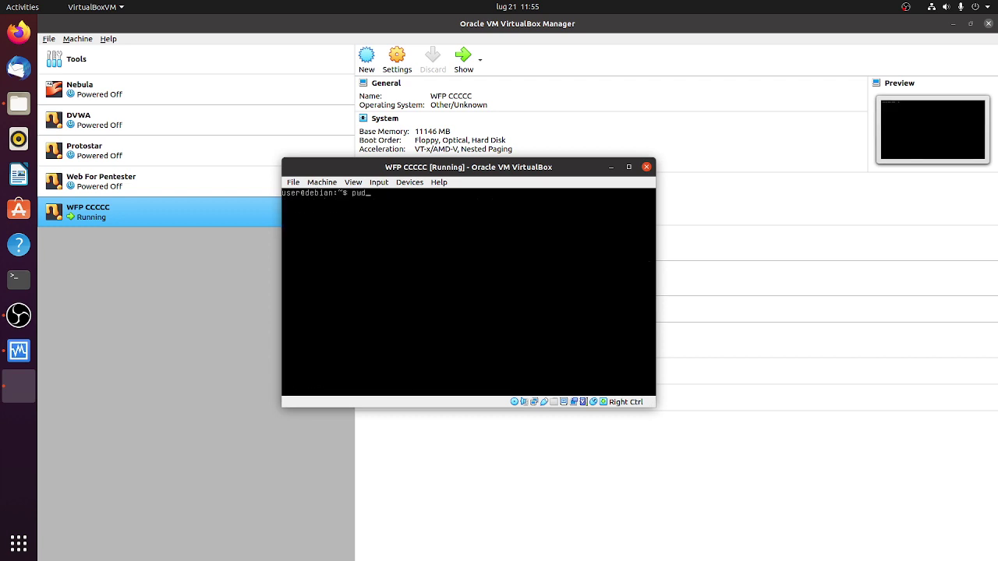
text(wd)
key(Return)
Move the virtual machine window aside and list the guest's network interfaces with ip a
drag(553, 167, 747, 160)
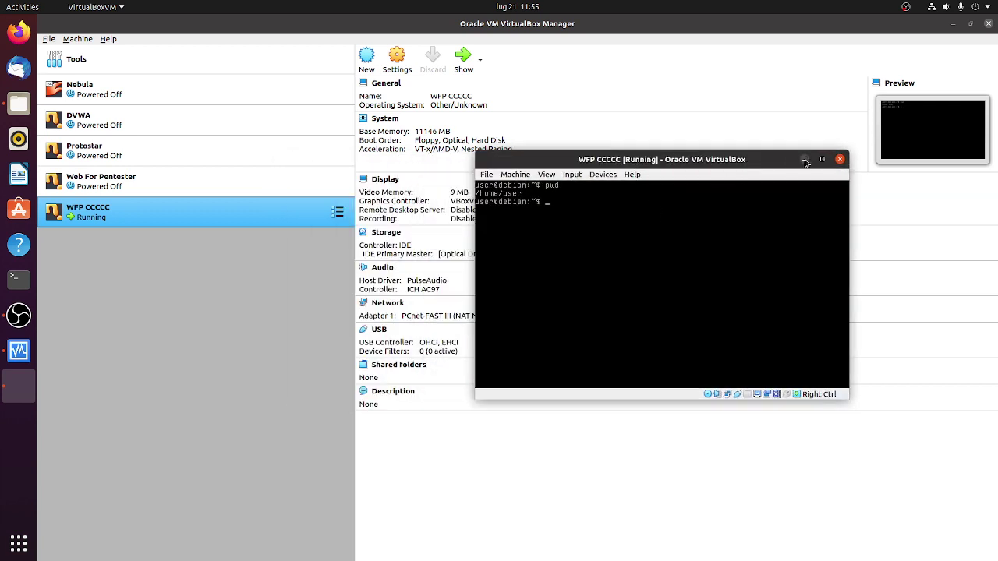
click(744, 199)
text(ip a)
key(Return)
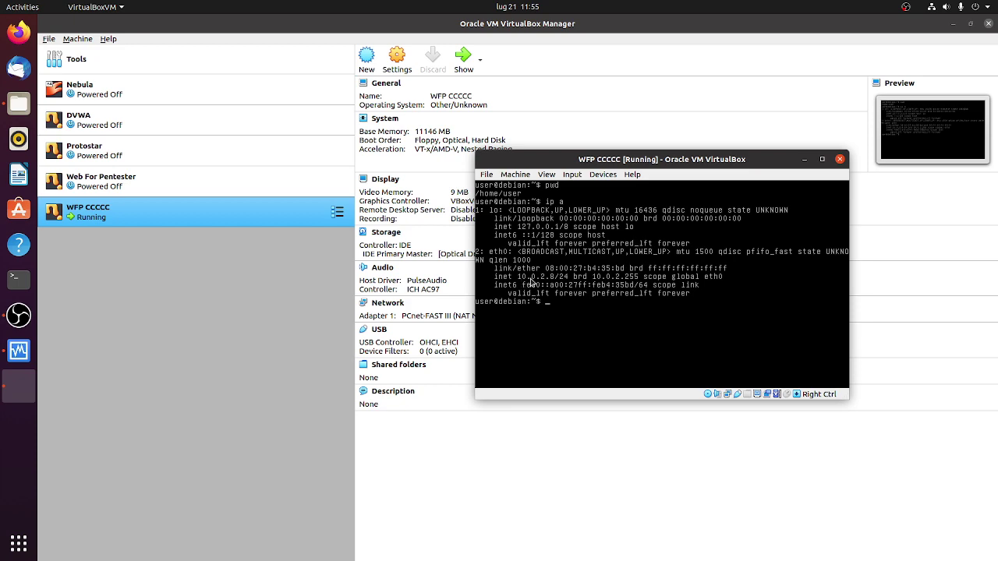
Move the virtual machine window aside and open the port forwarding rules of NatNetwork in the VirtualBox network preferences
drag(652, 167, 795, 152)
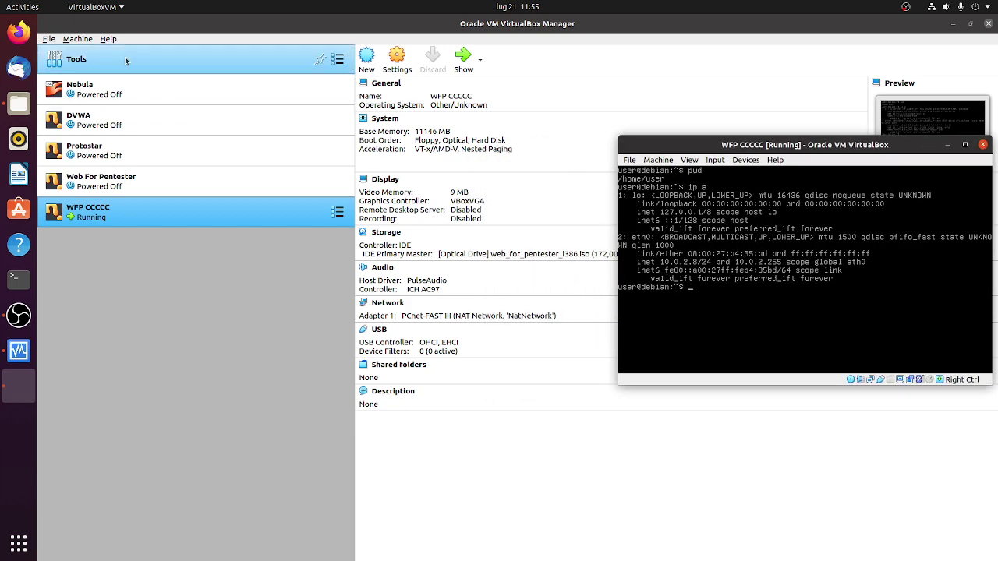
click(48, 38)
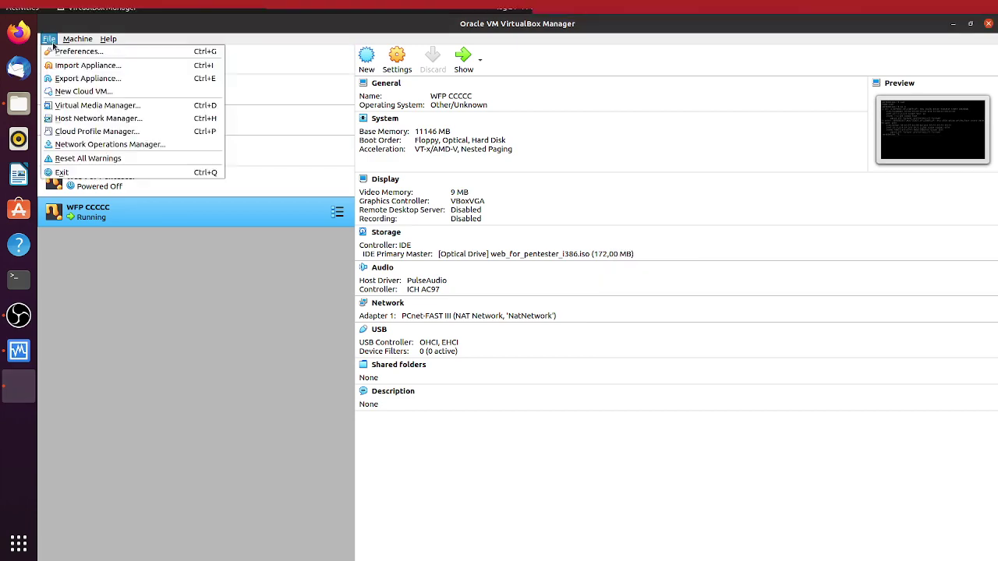
click(63, 50)
key(super+Down)
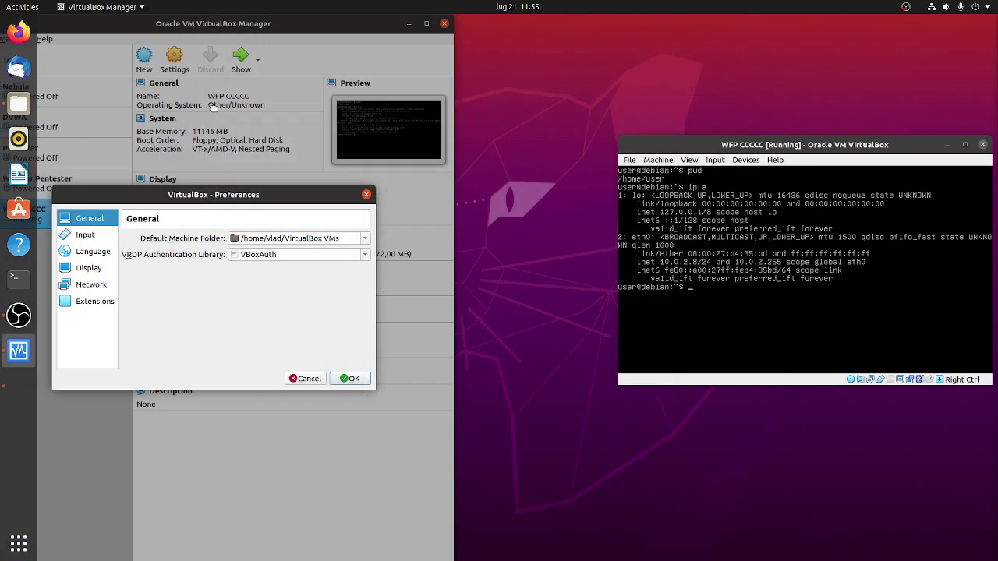
drag(227, 34, 355, 1)
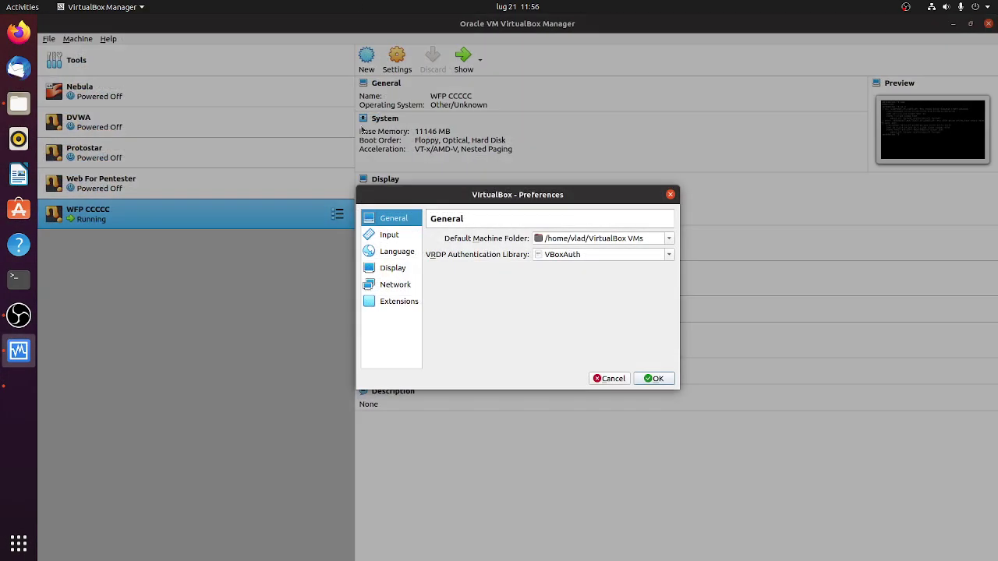
click(390, 285)
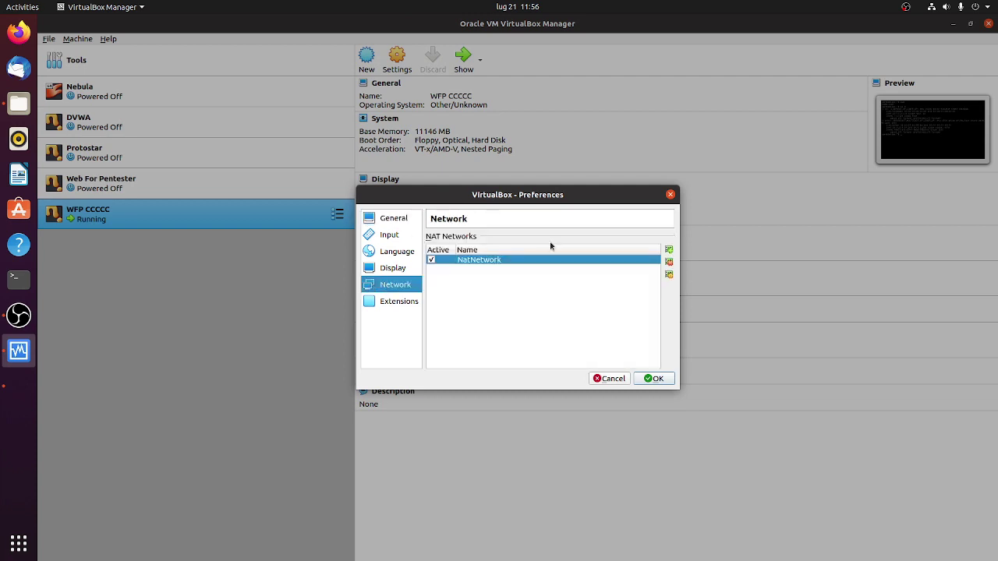
double_click(514, 265)
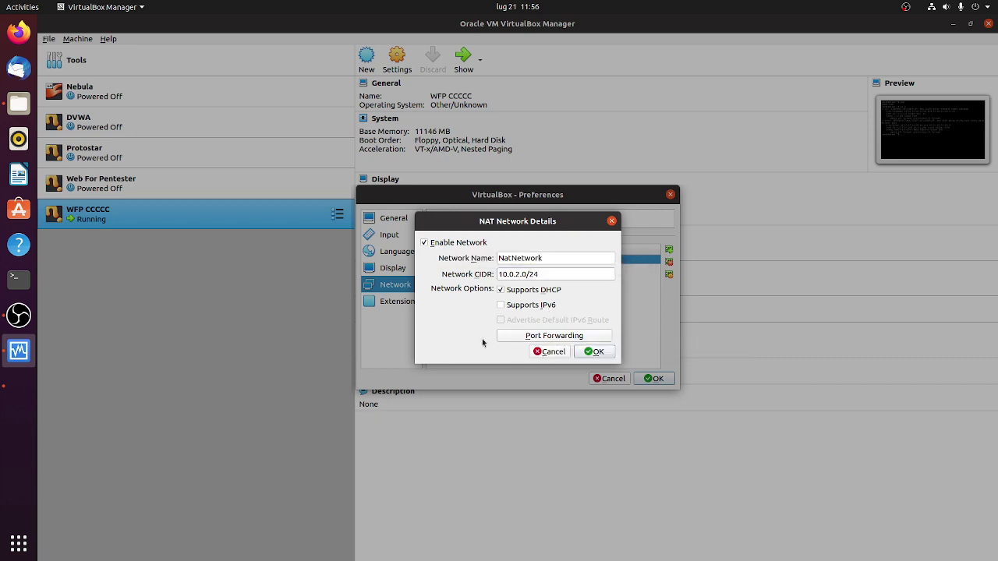
click(533, 337)
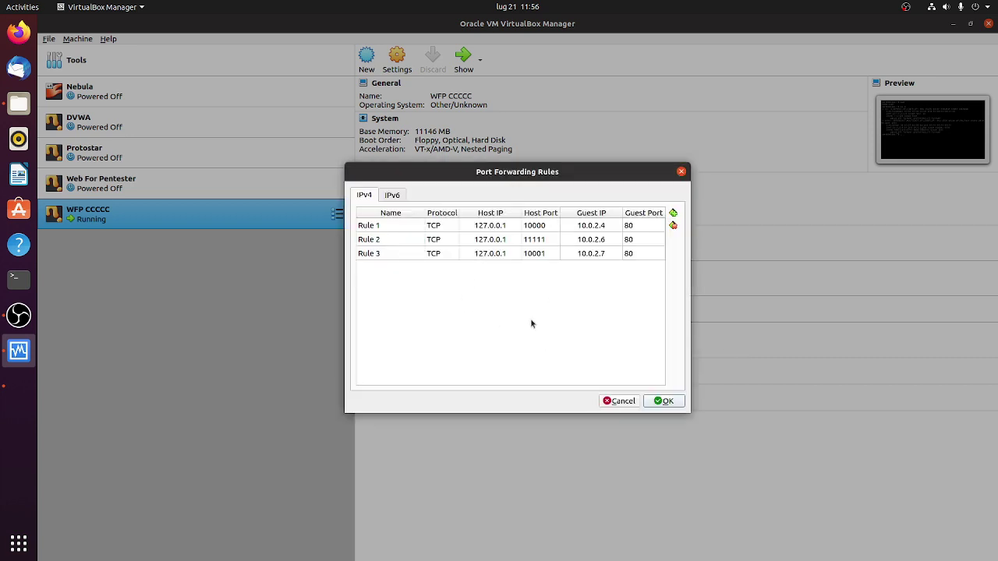
Delete Rule 3 from the IPv4 port forwarding rules of NatNetwork
click(403, 255)
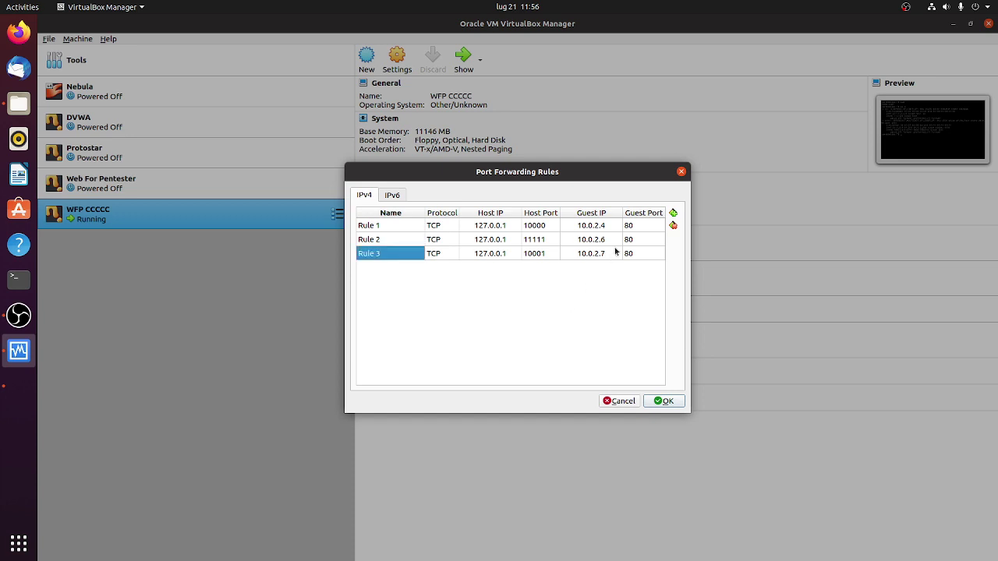
click(615, 400)
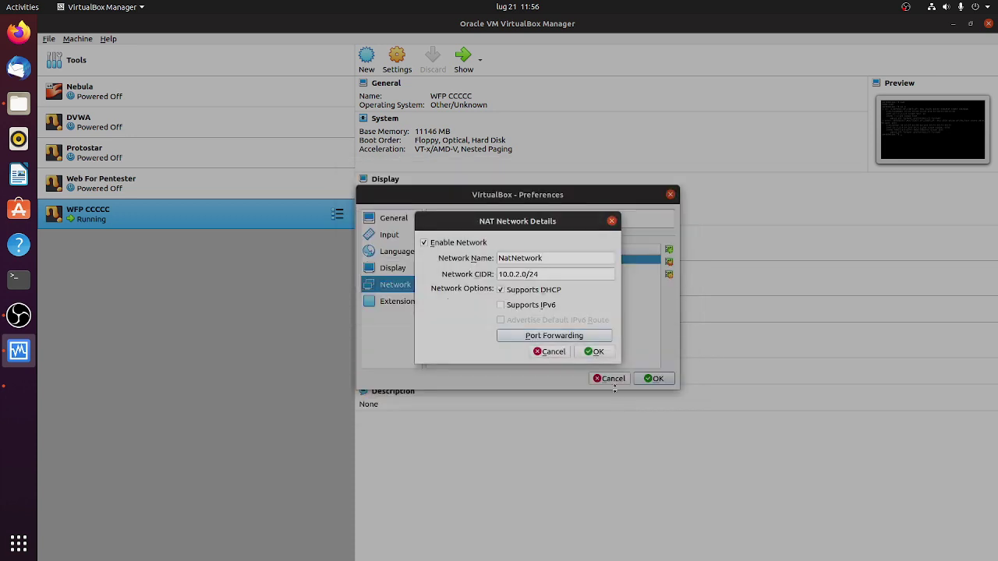
click(575, 339)
click(374, 255)
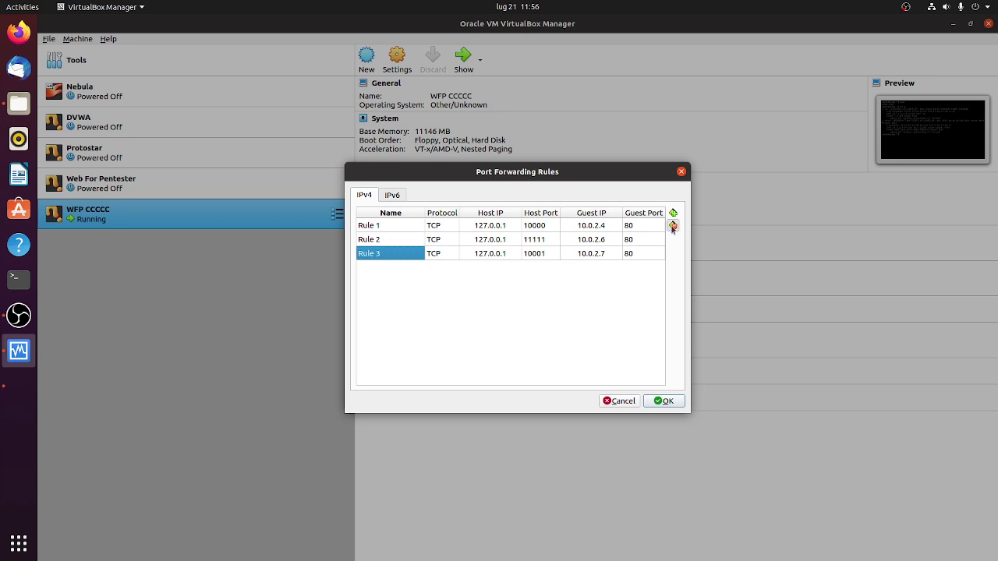
click(673, 225)
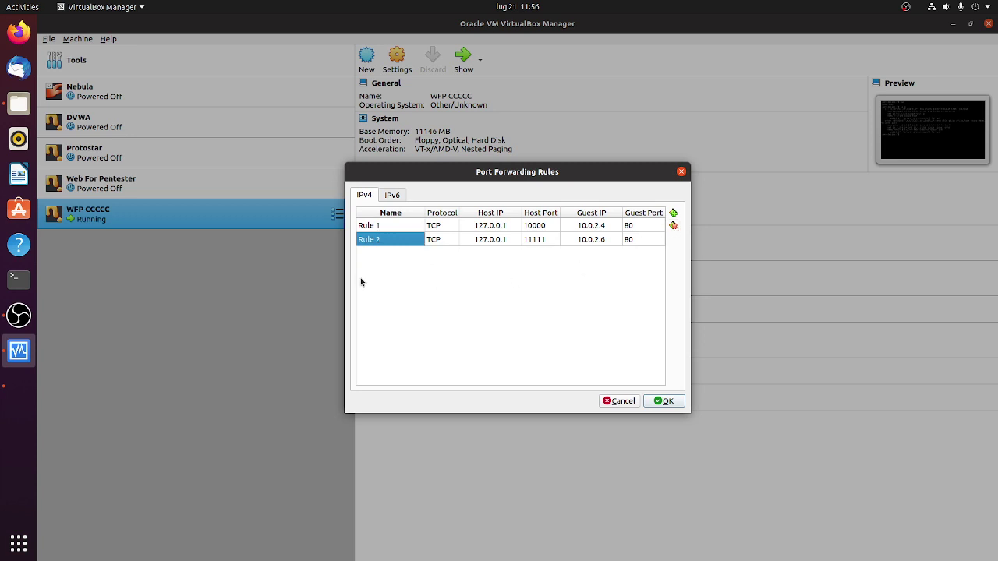
Add a new TCP port forwarding rule with host IP 127.0.0.1 and host port 10001
click(673, 213)
click(439, 254)
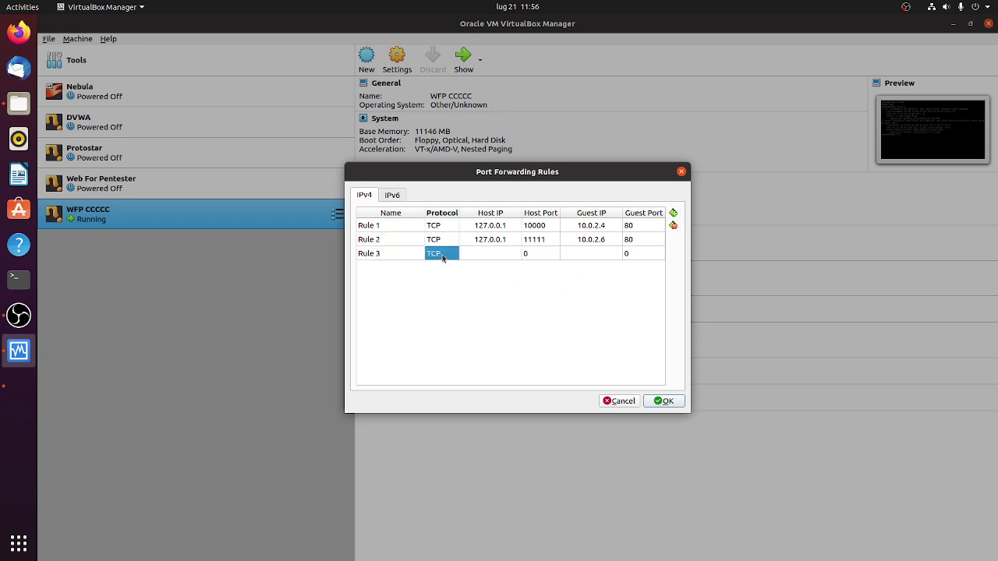
click(486, 257)
text(127)
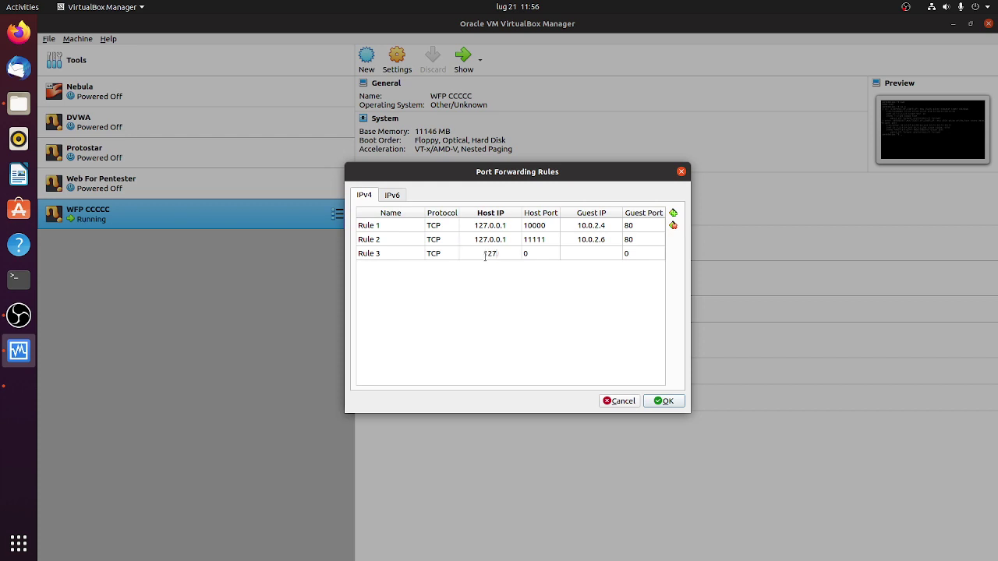
text(.0.0)
key(Tab)
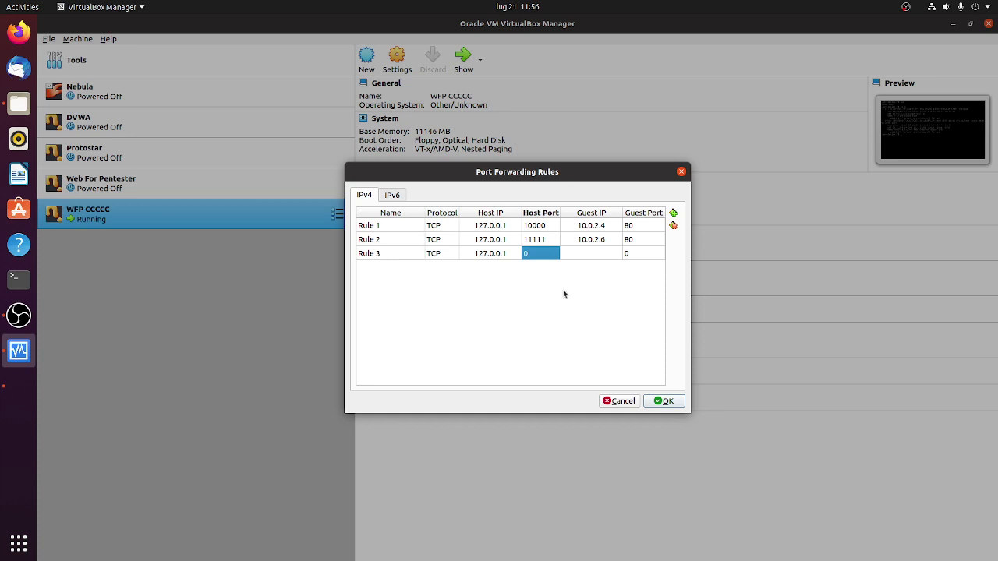
text(10001)
key(Return)
Check the virtual machine's IP address and set Rule 3's guest IP to 10.0.2.8 and guest port to 80
click(536, 226)
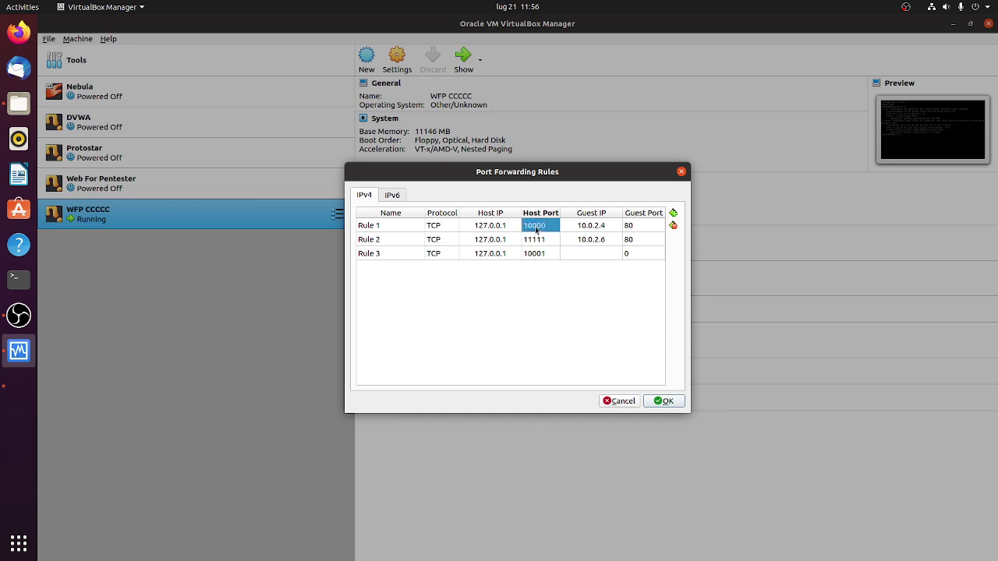
click(544, 240)
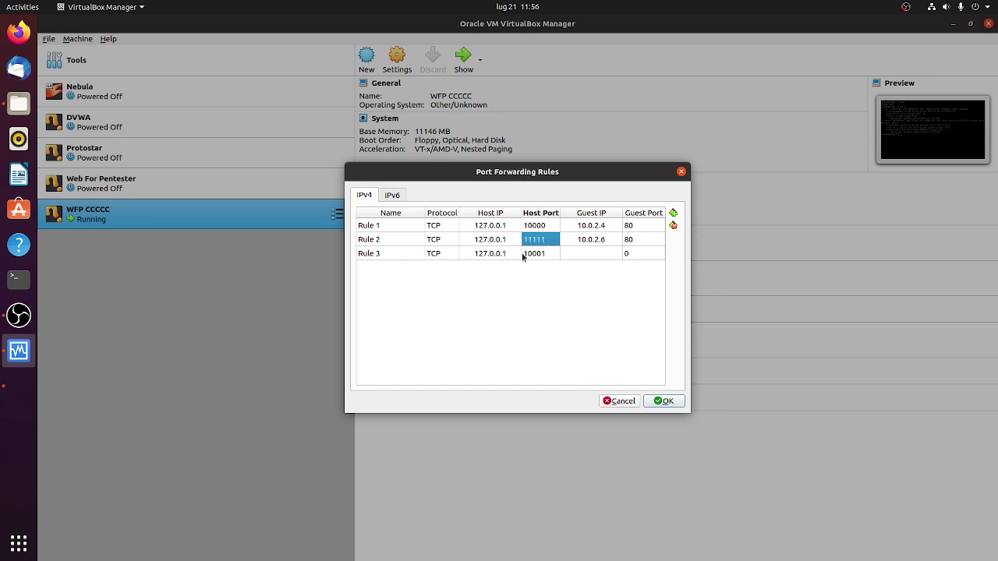
click(584, 252)
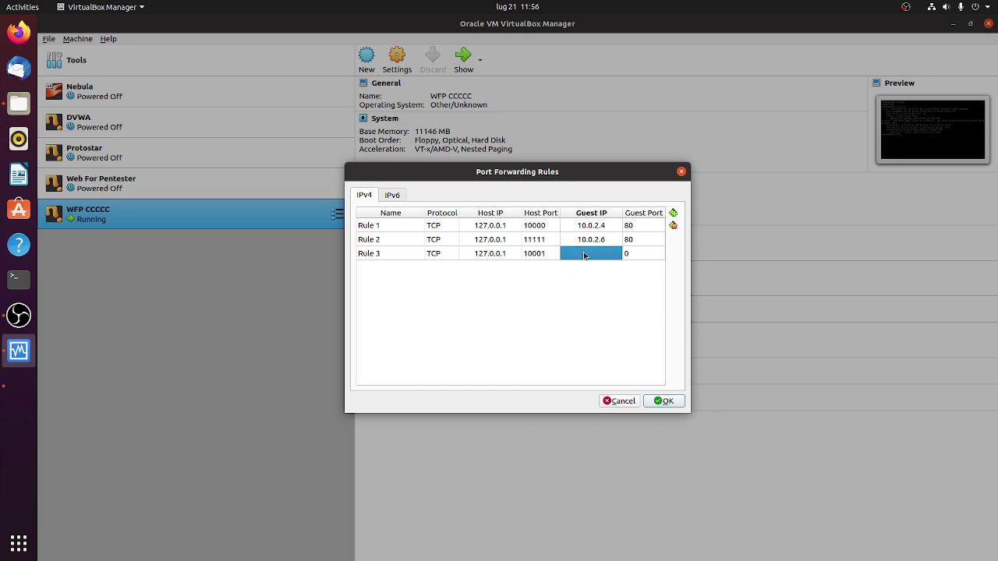
click(17, 390)
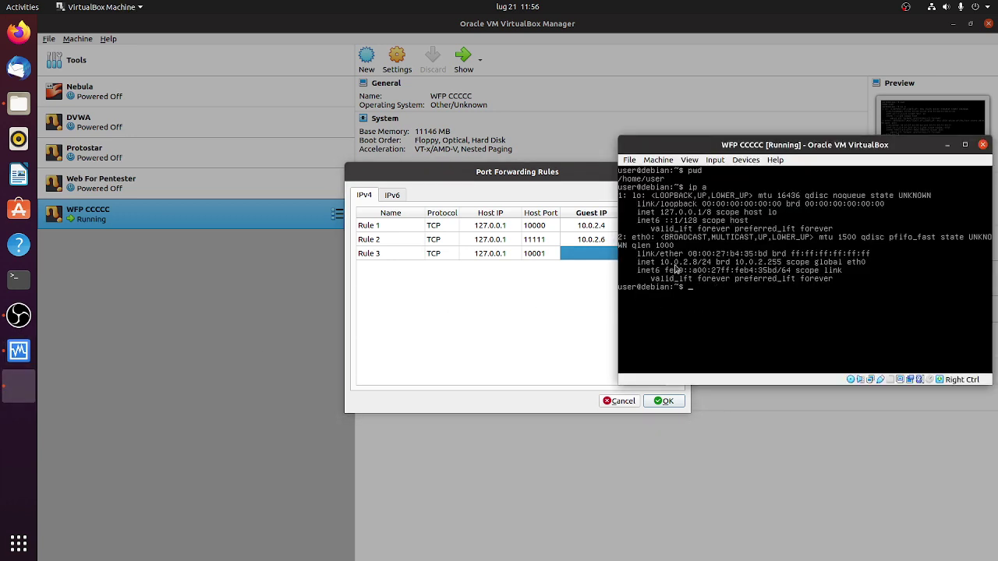
click(592, 258)
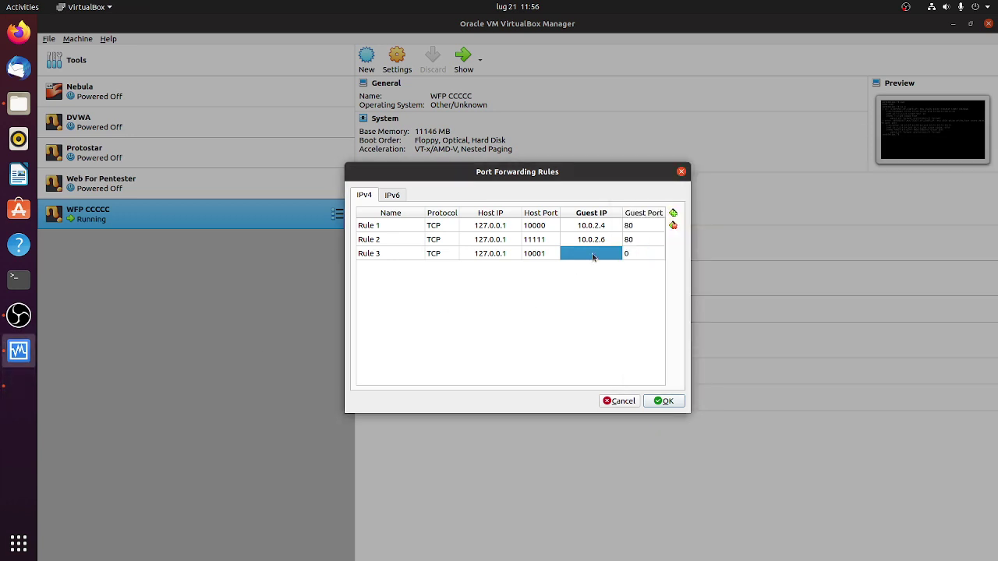
text(10.0.2.8)
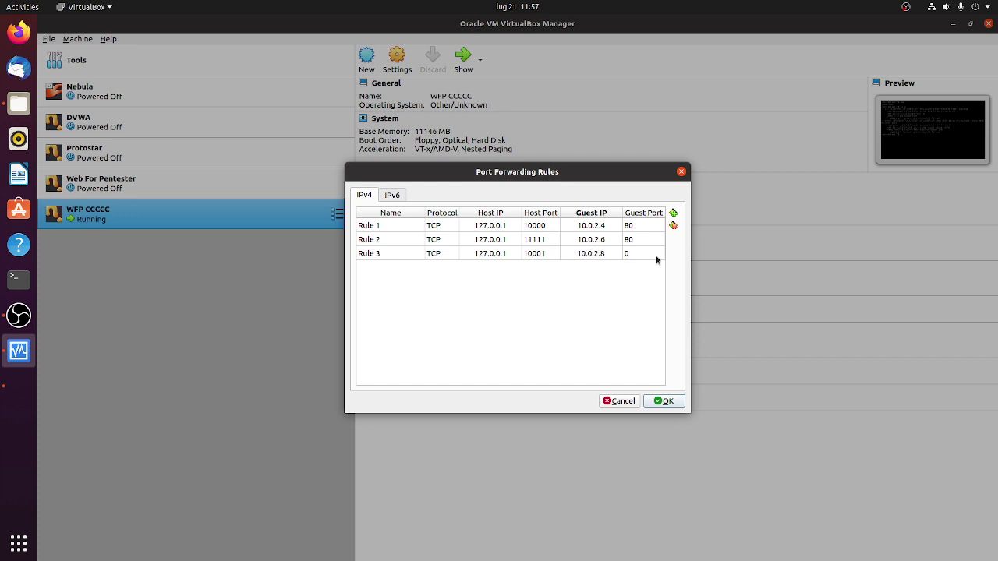
key(Tab)
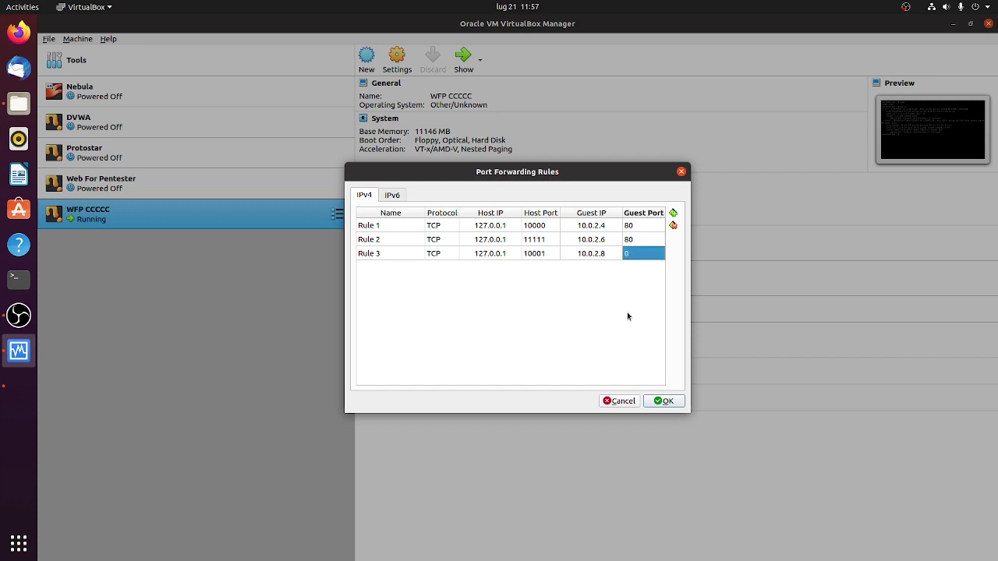
text(80)
Recheck the guest's console output, then save the port forwarding rules, the NAT network details and the preferences
click(19, 386)
drag(736, 163, 685, 163)
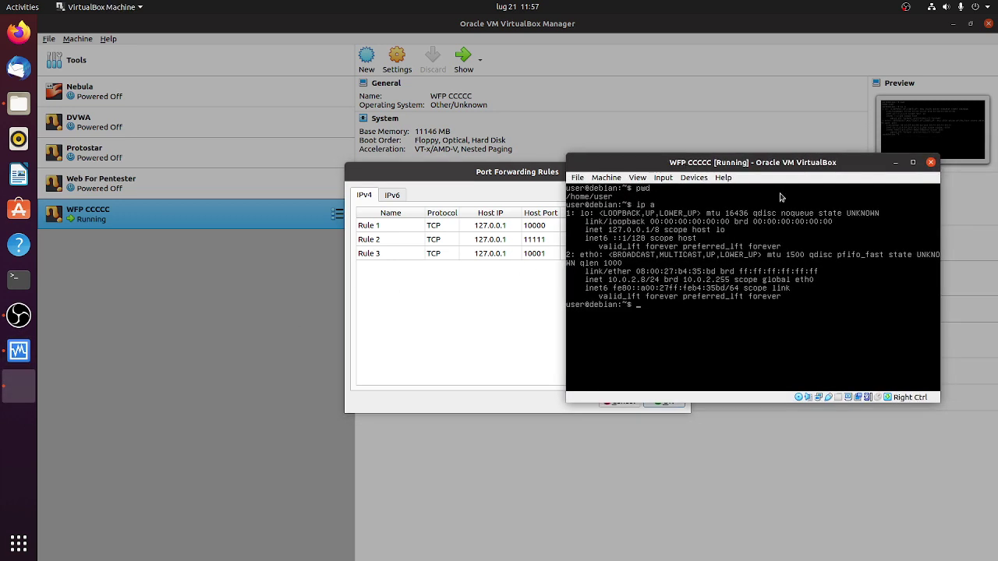
click(457, 368)
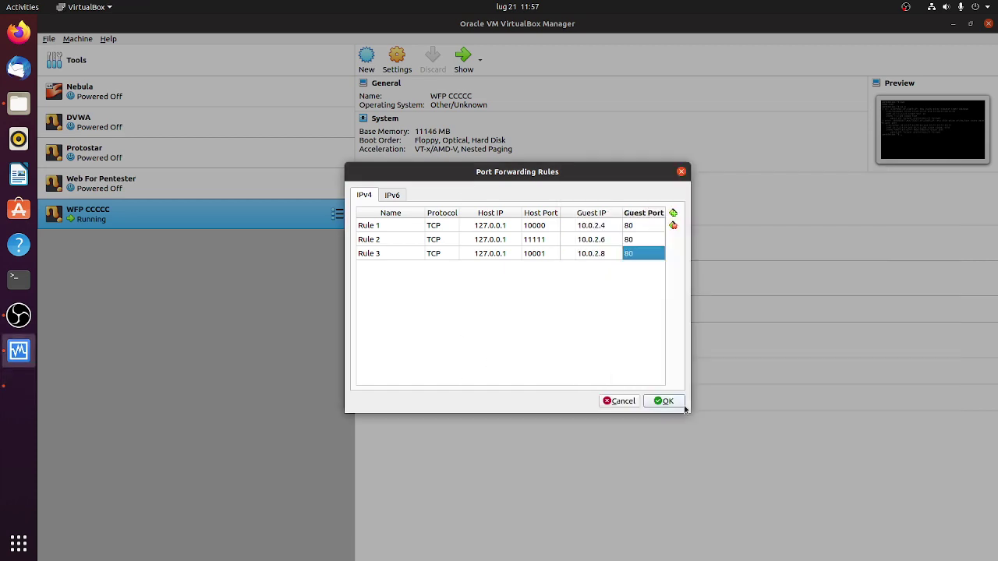
click(664, 403)
click(594, 353)
click(657, 379)
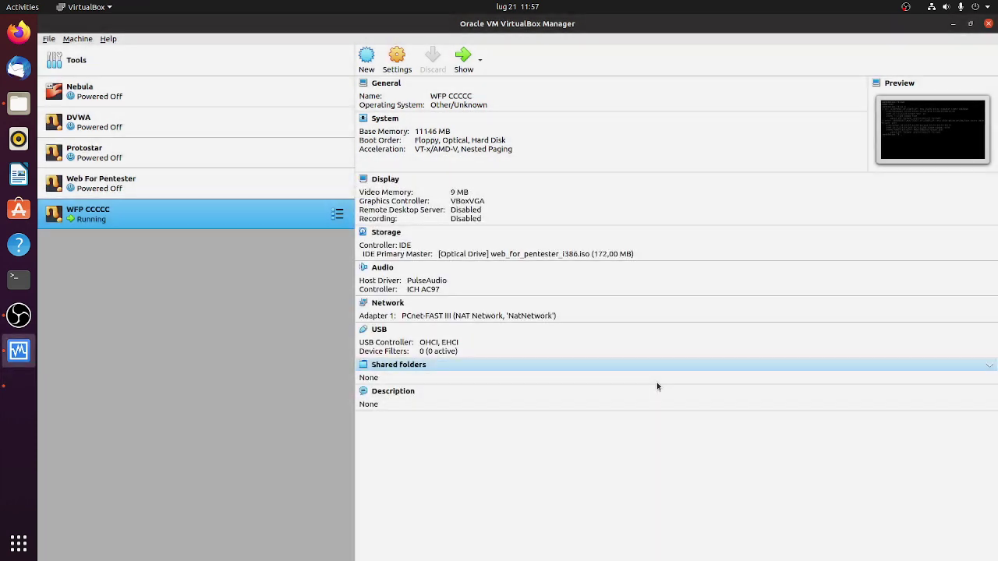
Power off the WFP CCCCC virtual machine and start it again, dismissing the keyboard capture notice
key(alt+Tab)
click(936, 164)
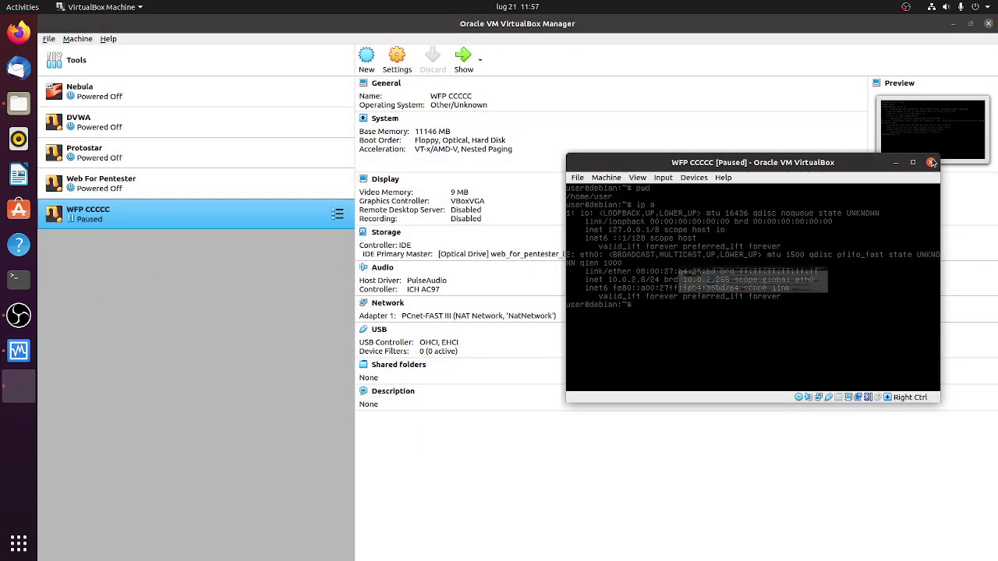
click(801, 318)
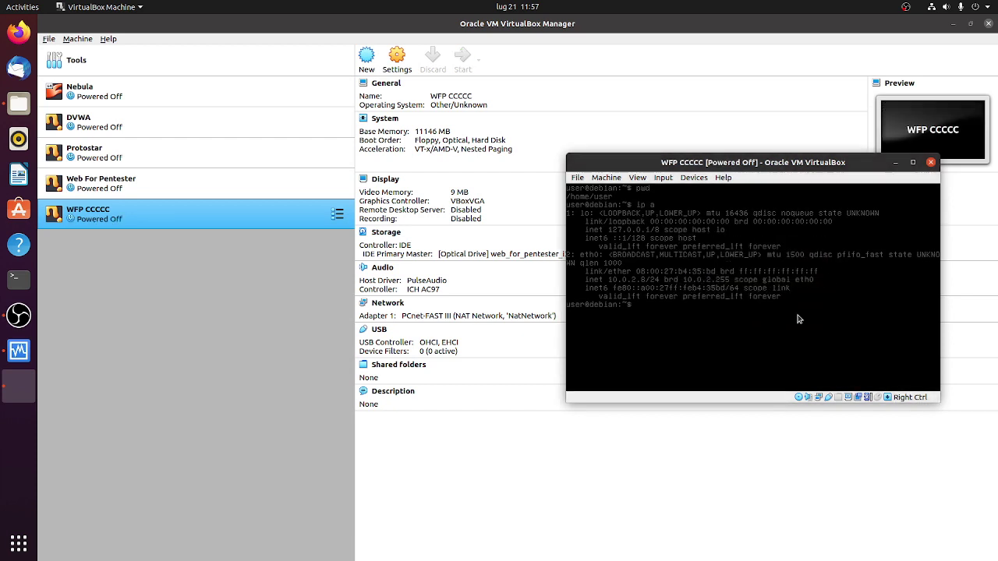
click(458, 66)
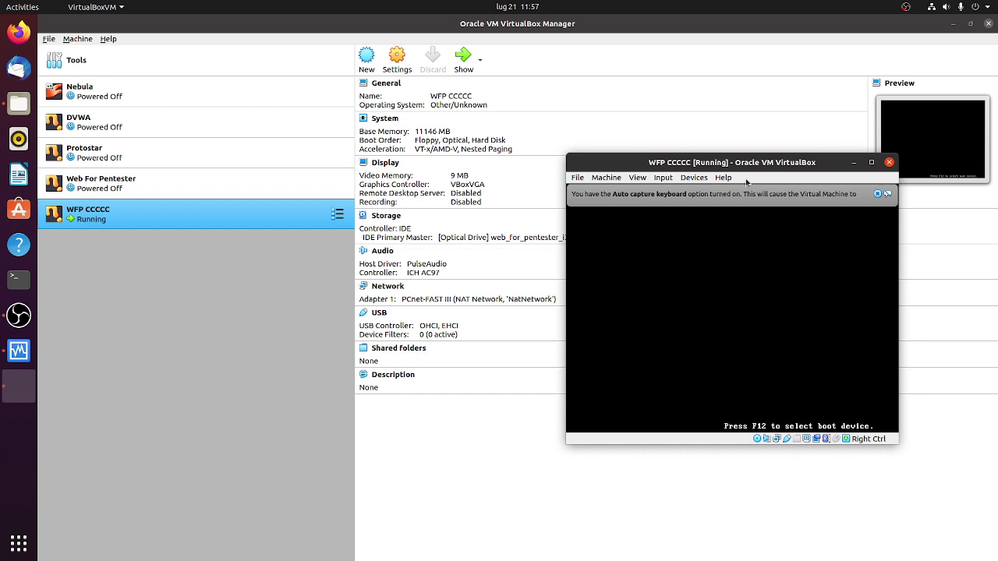
click(878, 194)
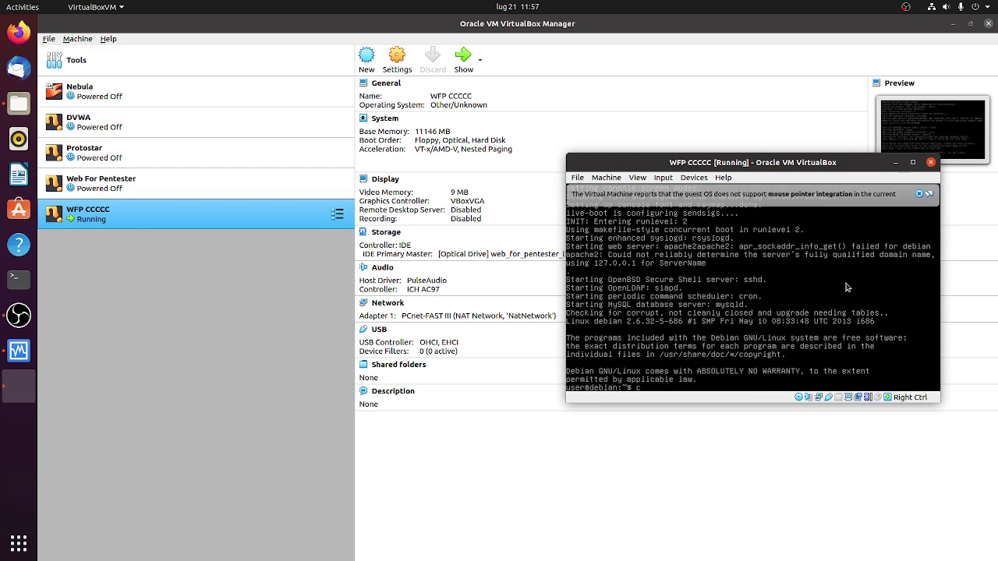
Clear the restarted guest's console and list its network interfaces again with ip a
text(lear)
key(Return)
text(ip a)
key(Return)
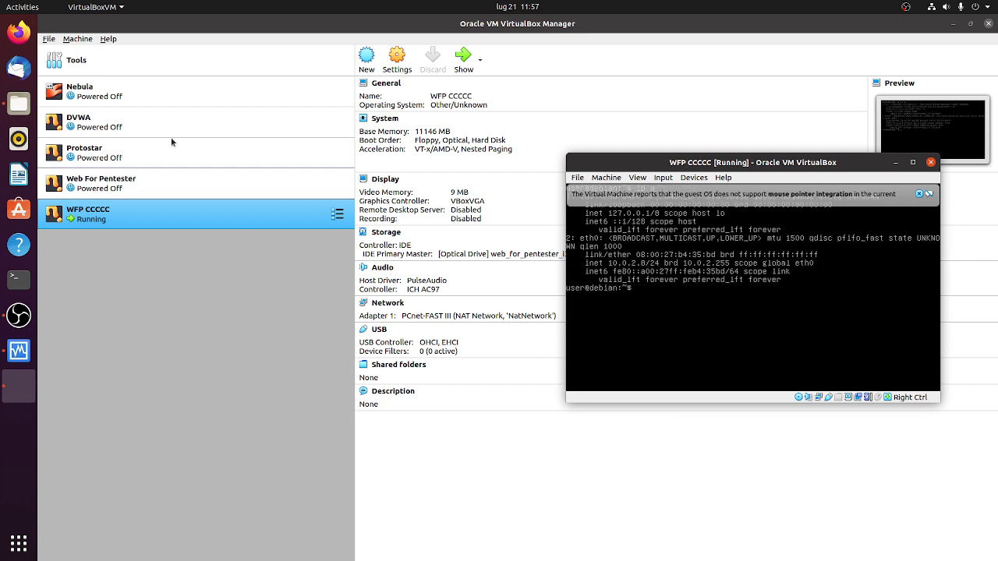
Review NatNetwork's port forwarding rules in the network preferences against the guest's IP address and close the dialogs
click(77, 38)
click(50, 53)
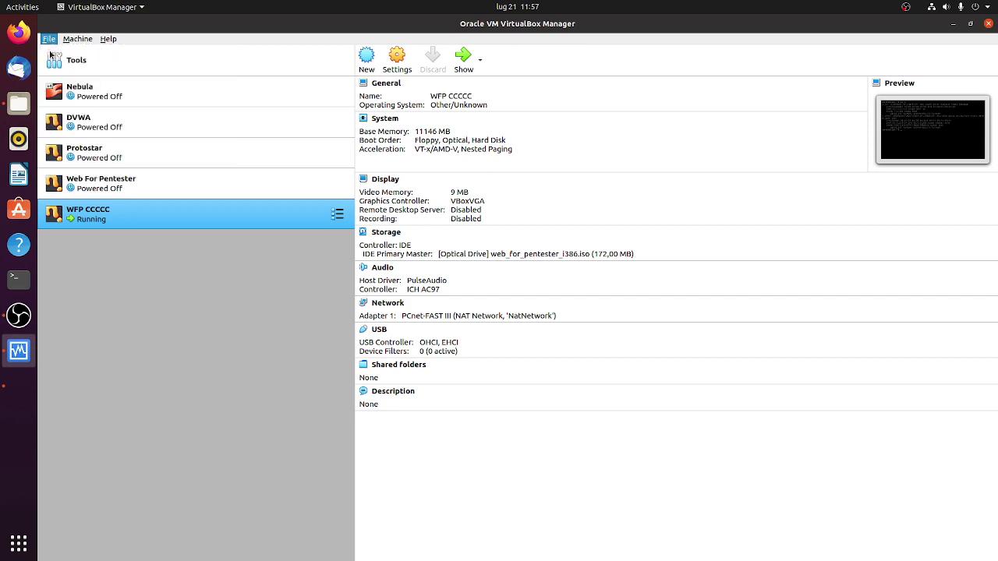
click(394, 283)
double_click(534, 262)
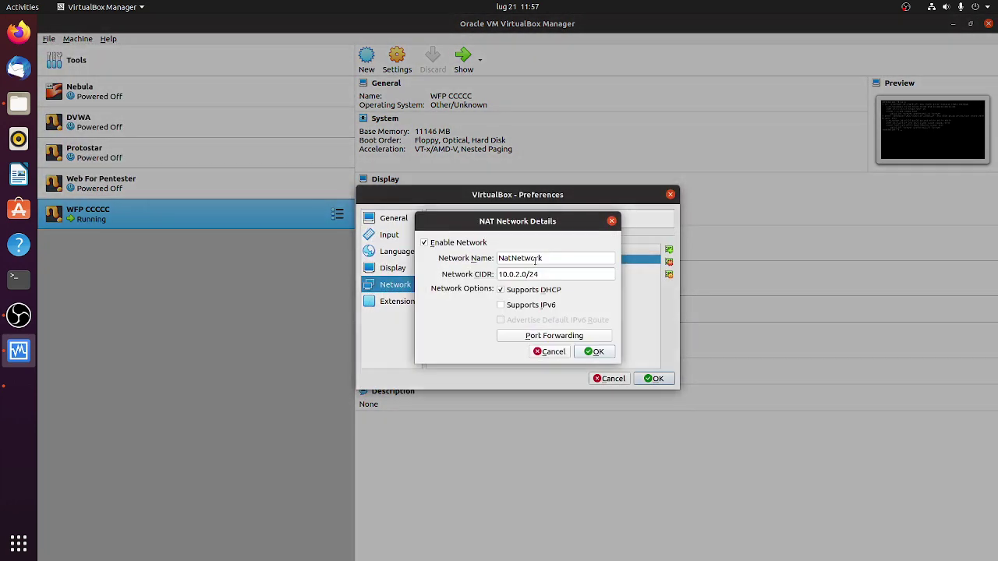
click(566, 336)
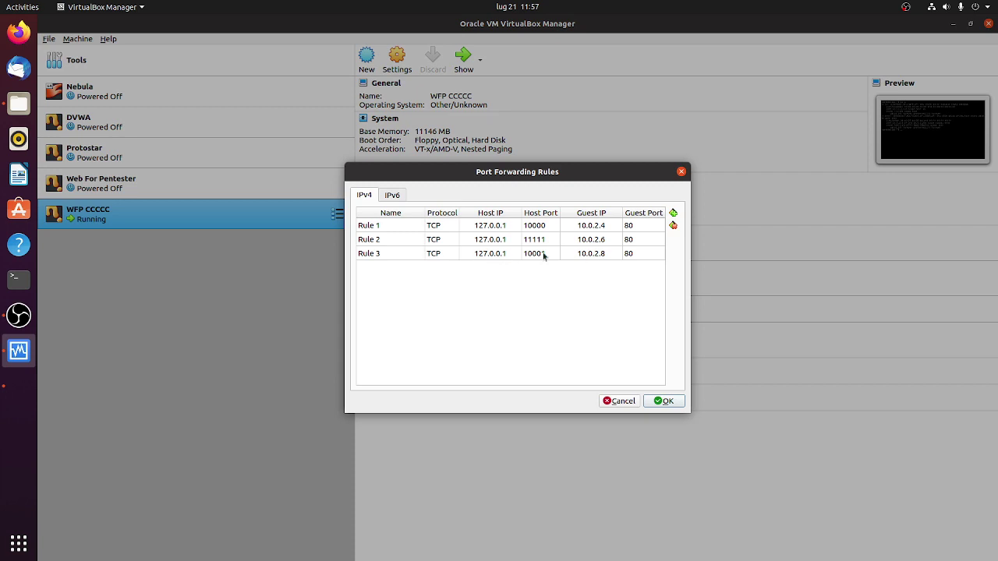
click(663, 400)
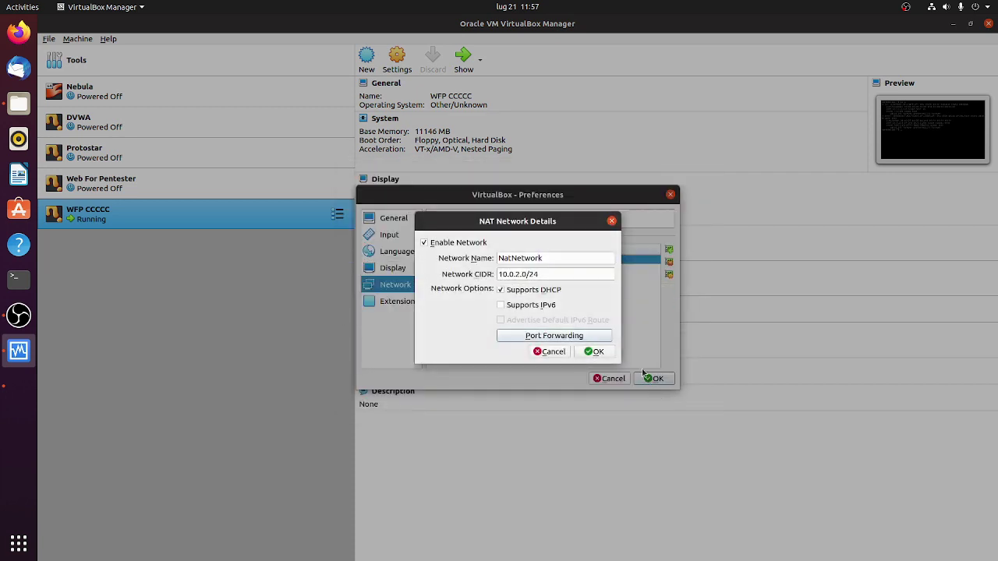
click(590, 351)
click(653, 378)
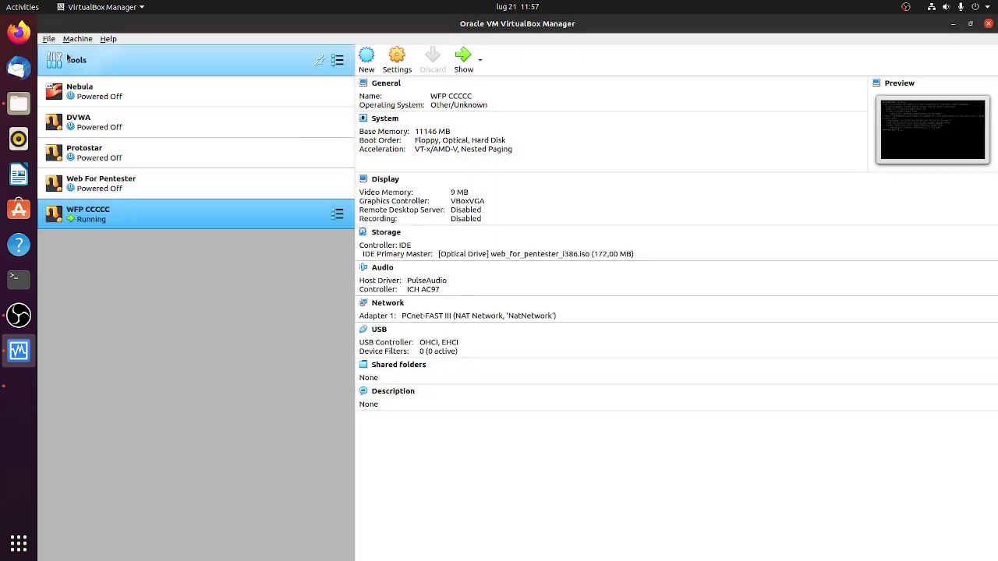
click(19, 32)
drag(322, 21, 347, 52)
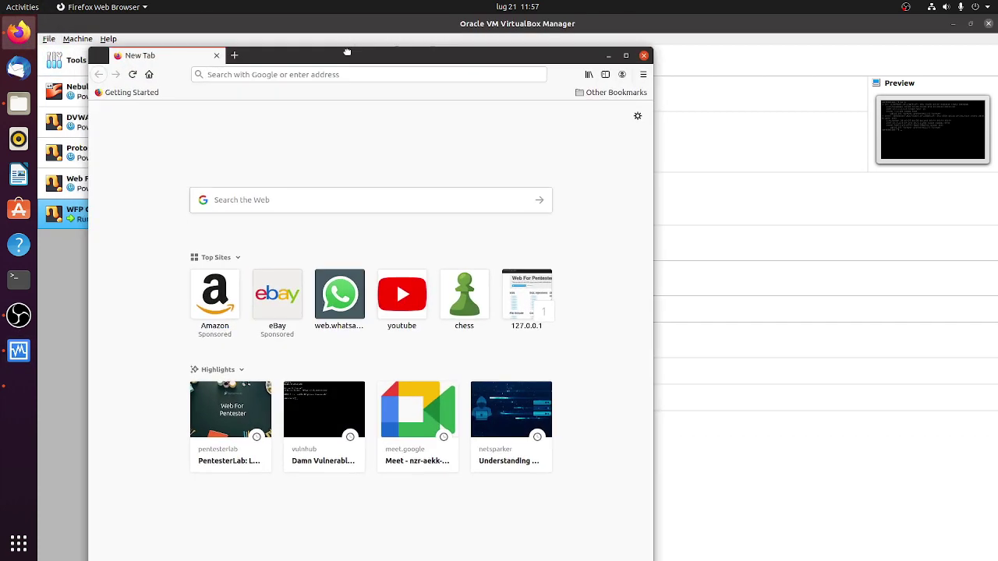
double_click(347, 52)
text(http://)
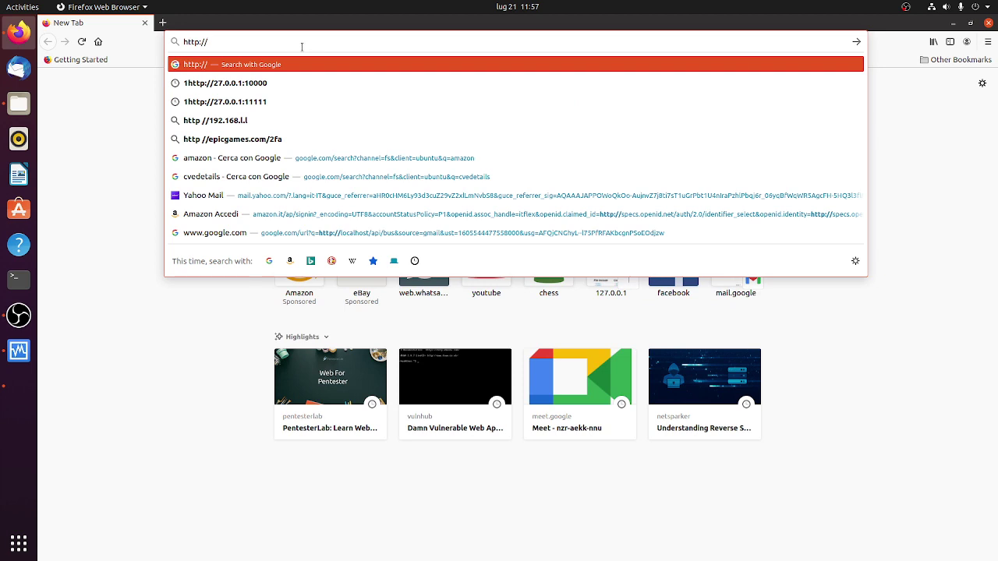
text(127.0.)
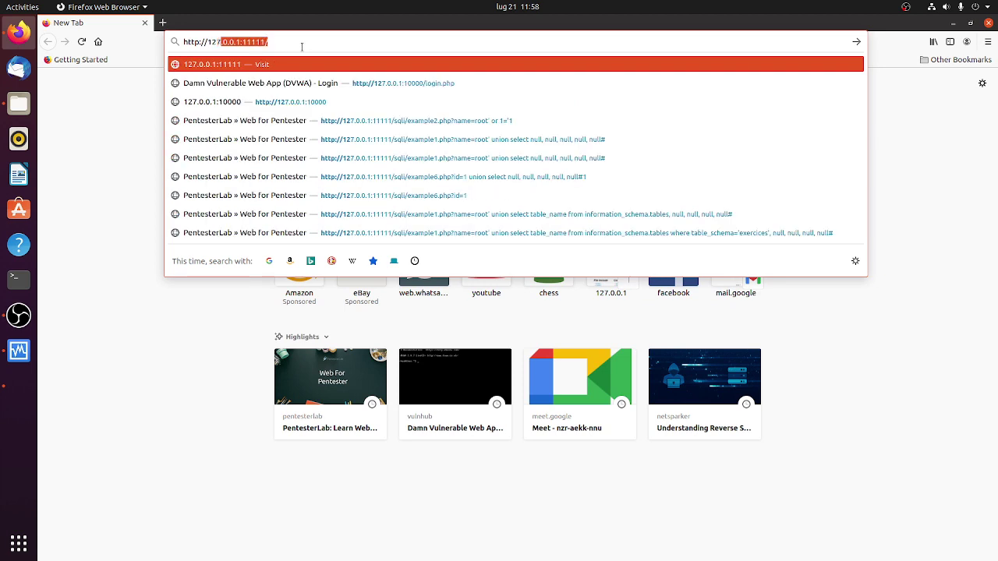
text(0.1:)
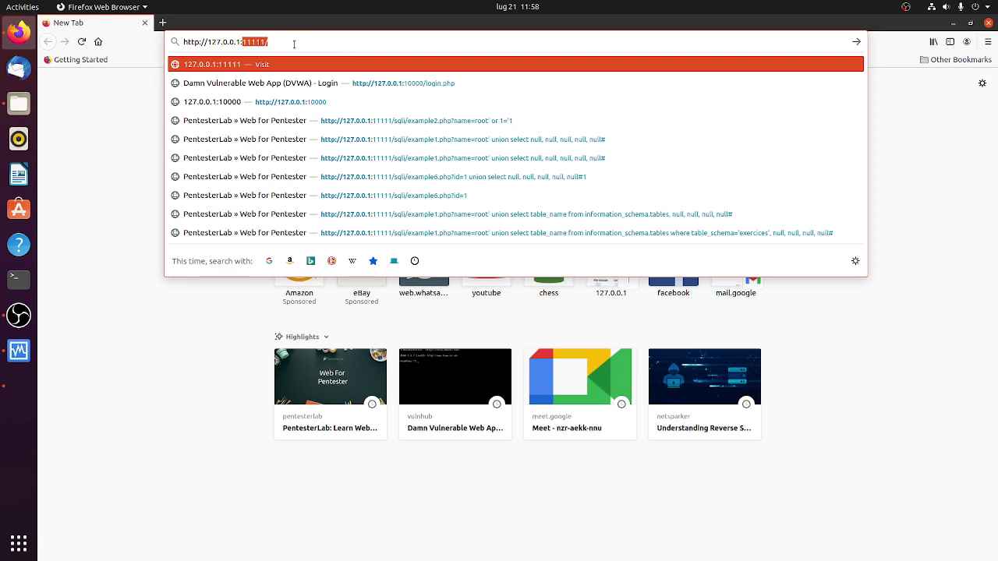
double_click(245, 22)
click(49, 38)
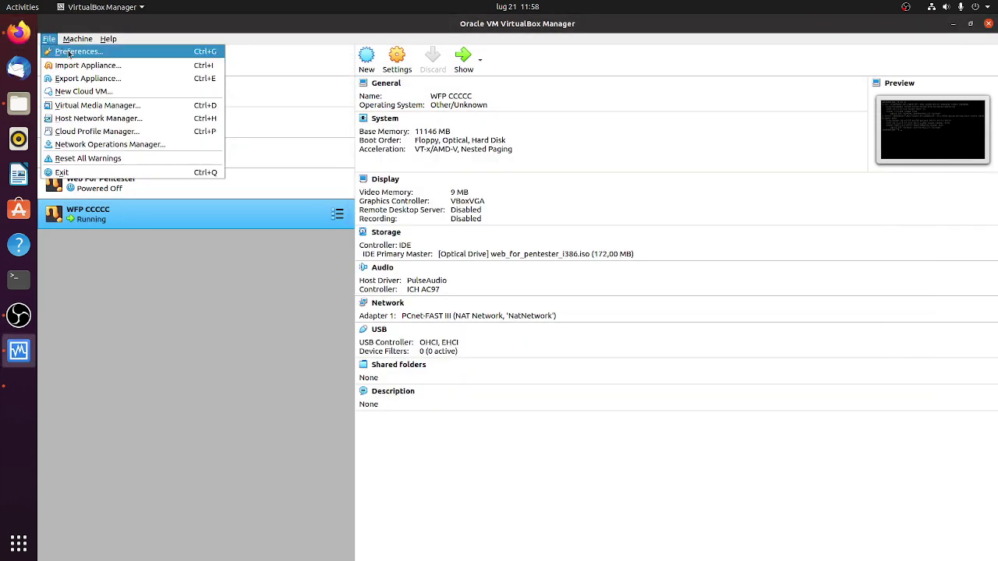
click(69, 51)
click(392, 268)
click(394, 284)
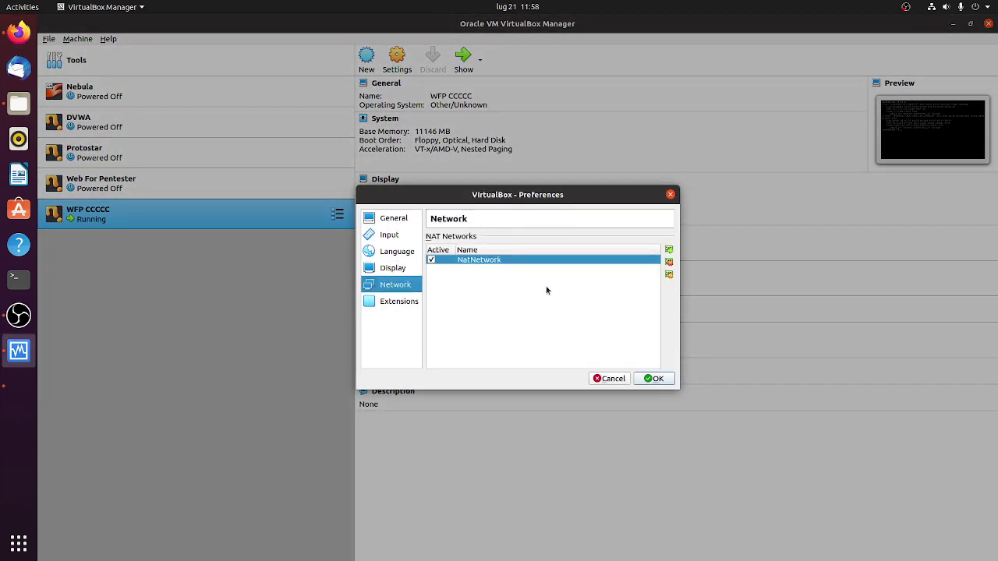
click(657, 378)
Reopen NatNetwork's port forwarding rules in the VirtualBox network preferences and check the host IP and host port of Rule 3
click(49, 38)
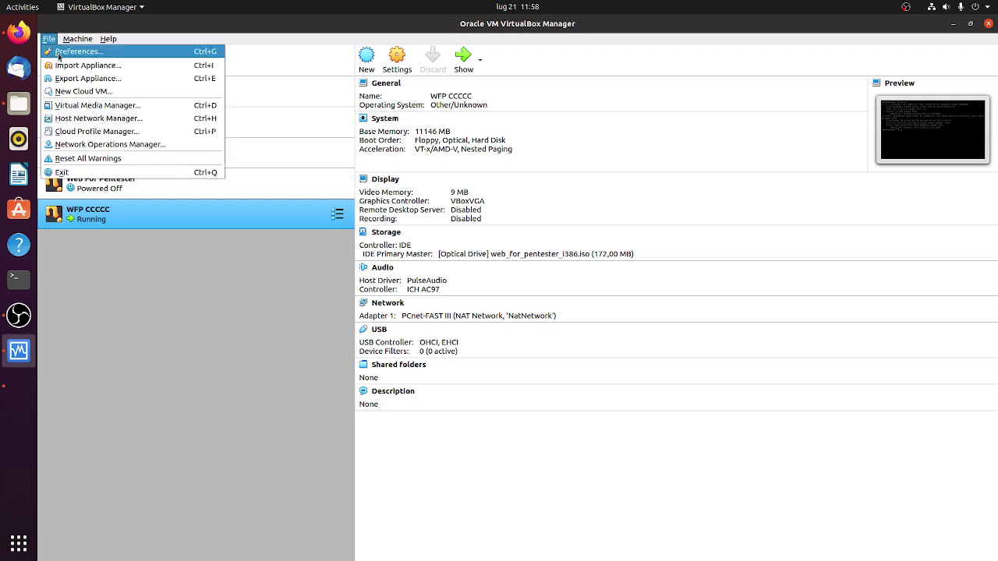
click(59, 52)
click(395, 283)
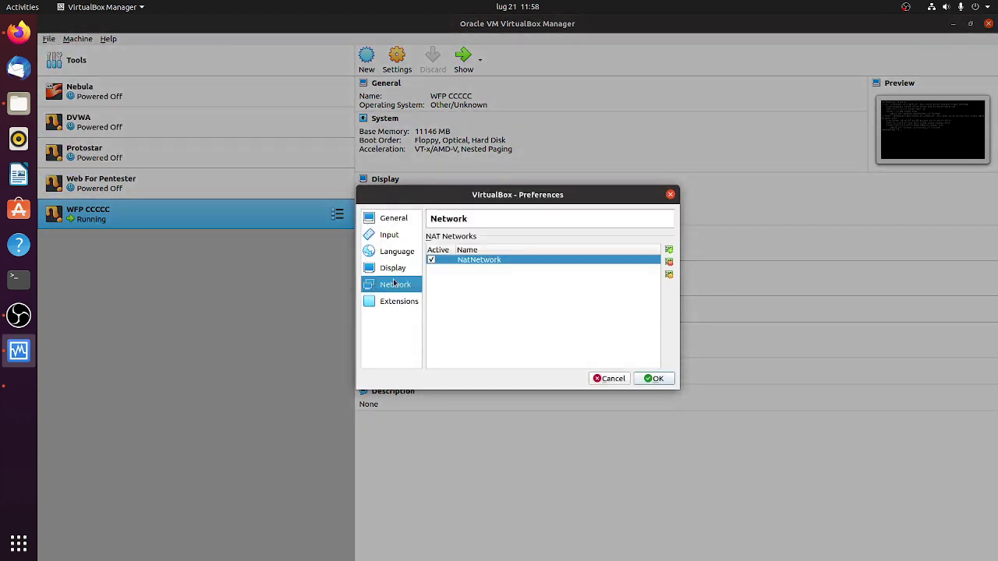
double_click(460, 266)
click(582, 338)
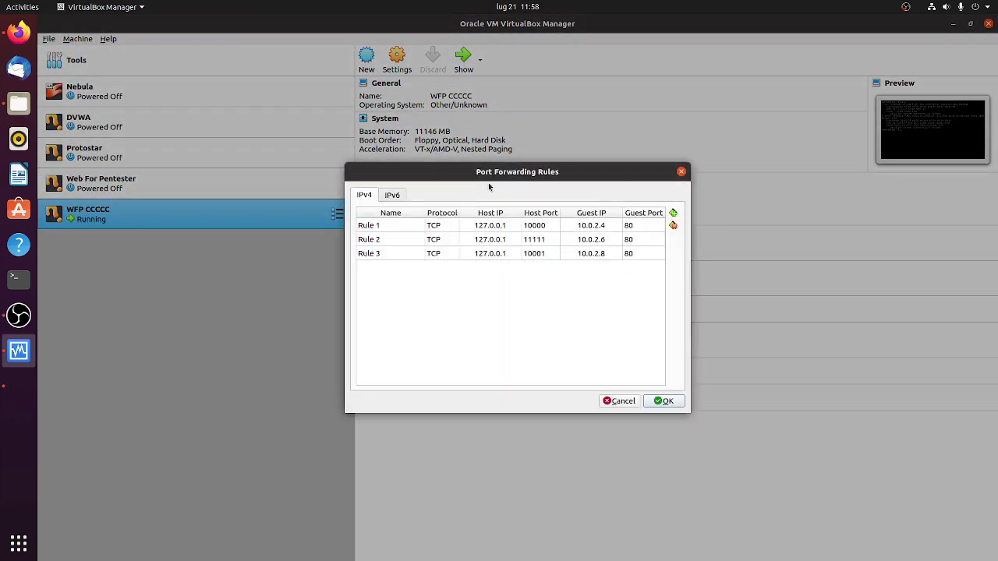
click(484, 256)
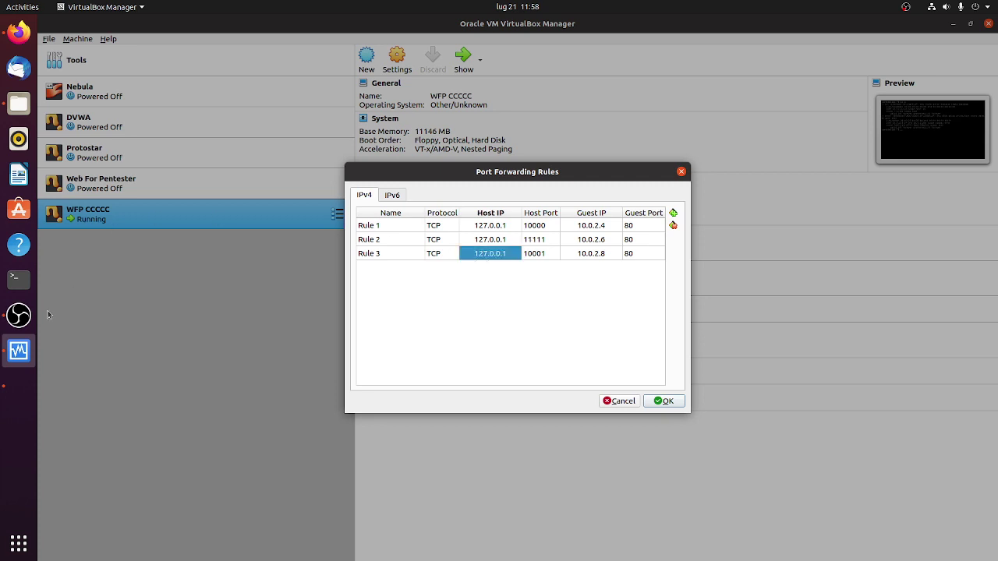
Bring the Firefox window back and place it below the port forwarding rules so both can be seen, ready for address entry
click(19, 31)
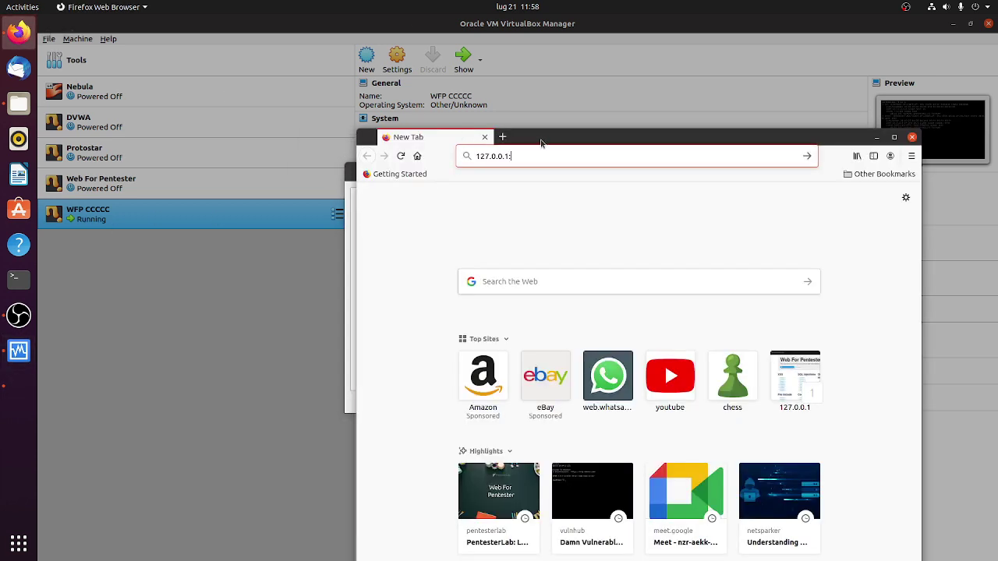
drag(543, 144, 518, 357)
click(521, 374)
Complete the address with Rule 3's host port instead of the suggested 11111 and load 127.0.0.1:10001/
text(11111/)
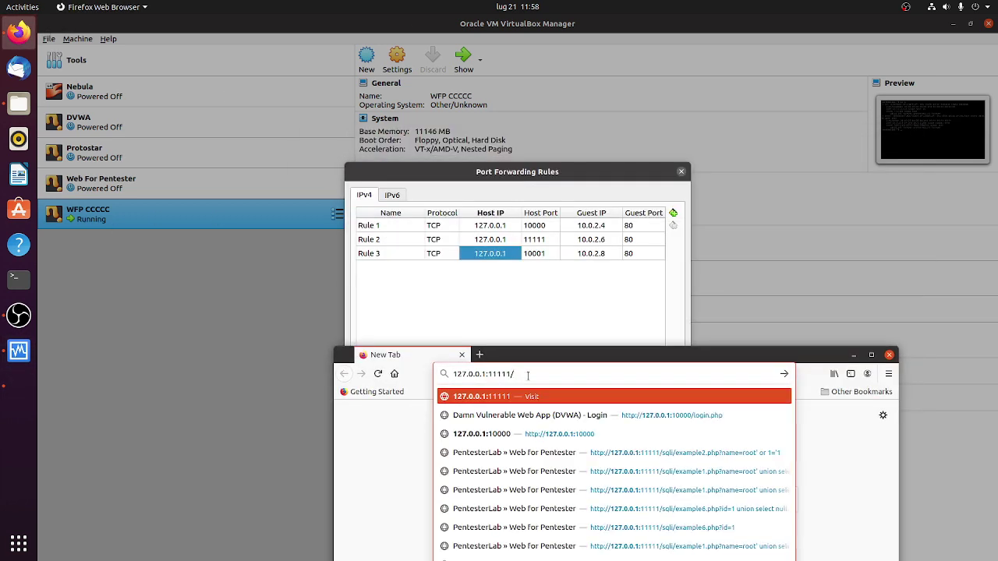
key(BackSpace)
key(BackSpace)
key(BackSpace)
key(BackSpace)
key(BackSpace)
key(BackSpace)
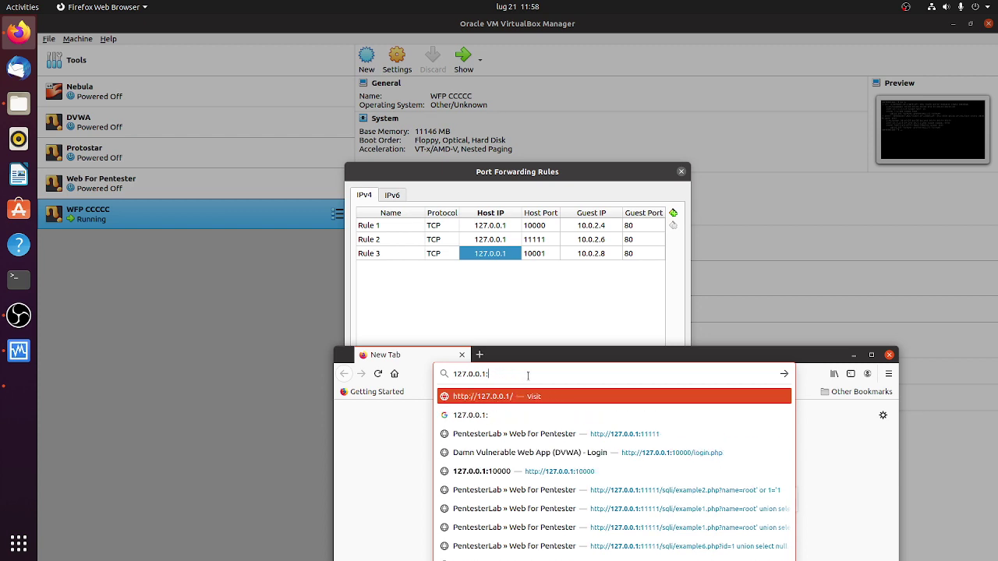
text(100)
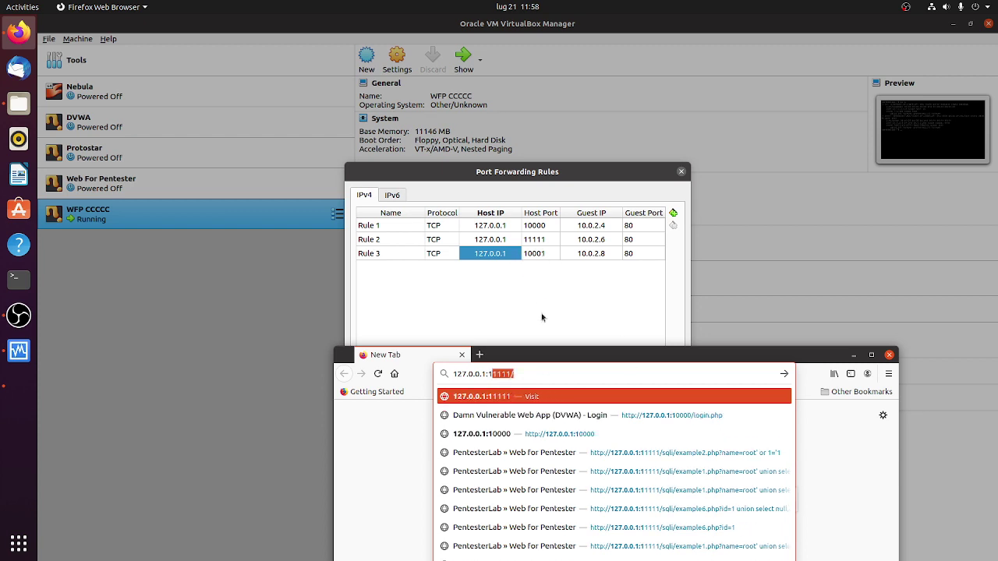
text(01/)
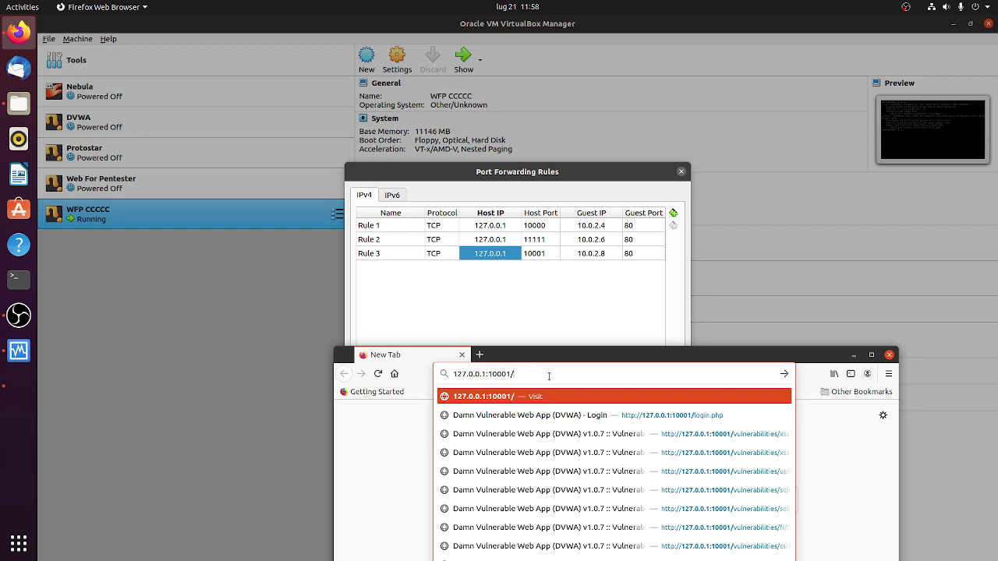
key(Return)
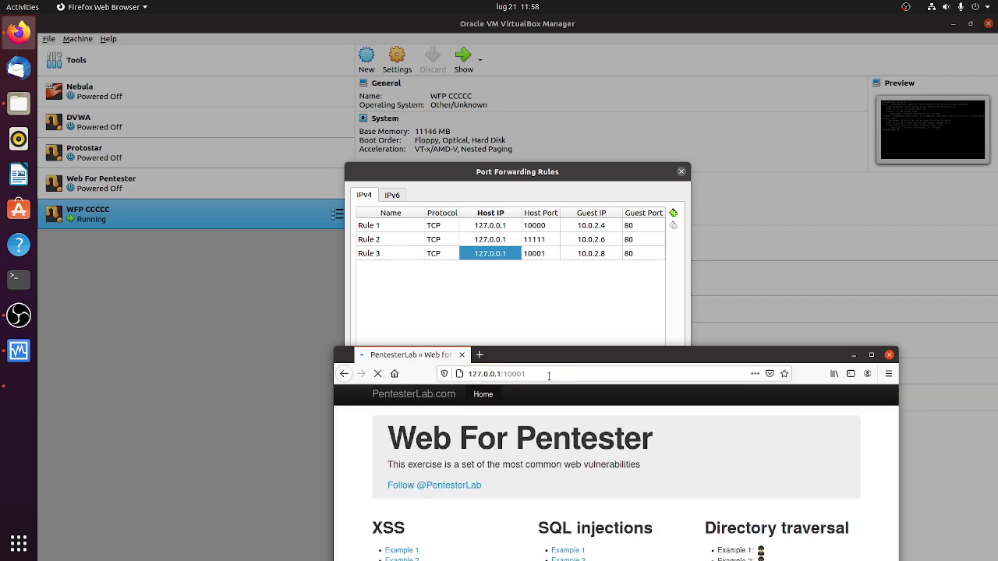
Accept the port forwarding rules, NAT network details and preferences, and minimize VirtualBox Manager to maximize the browser window
drag(647, 360, 647, 473)
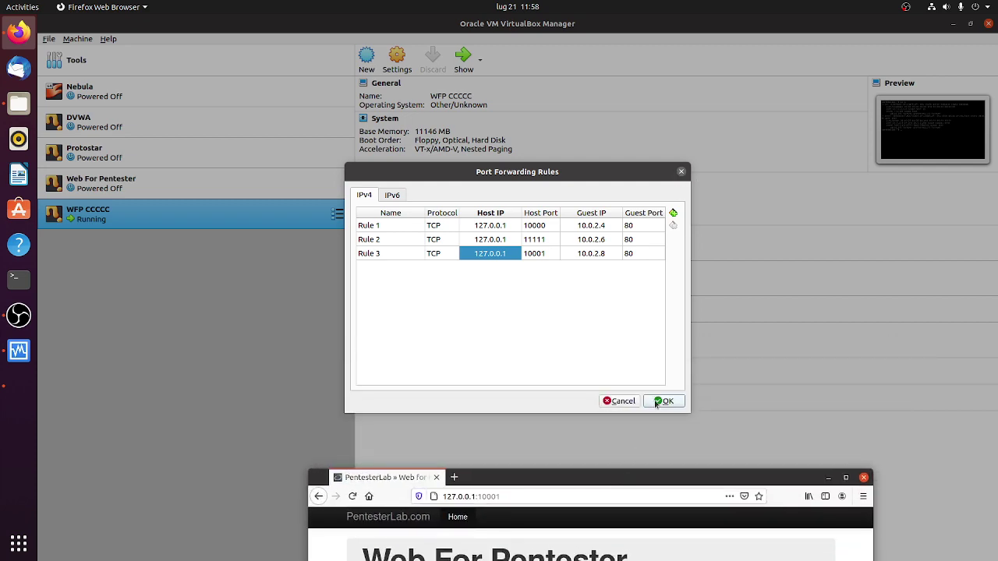
click(653, 402)
click(586, 354)
click(654, 379)
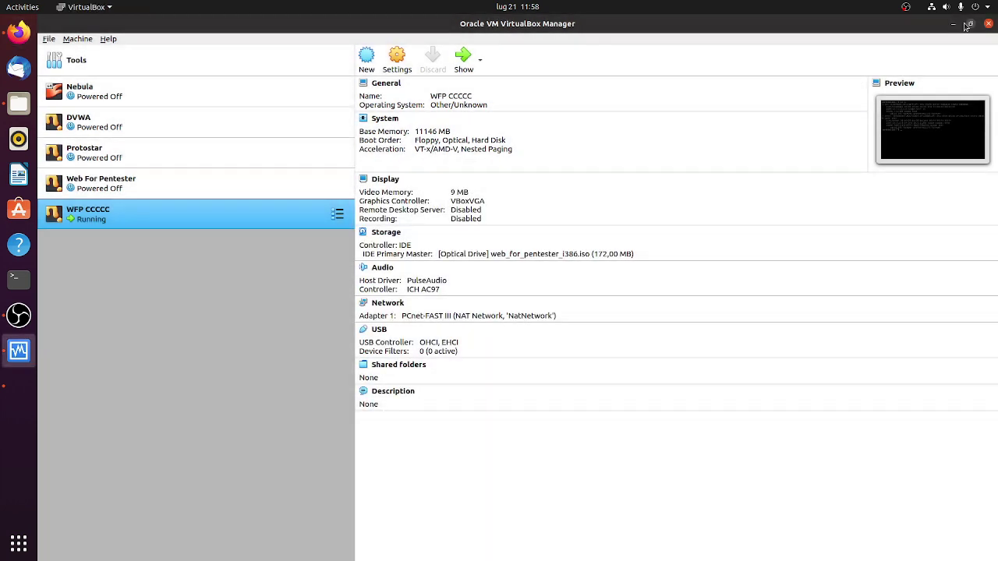
click(953, 23)
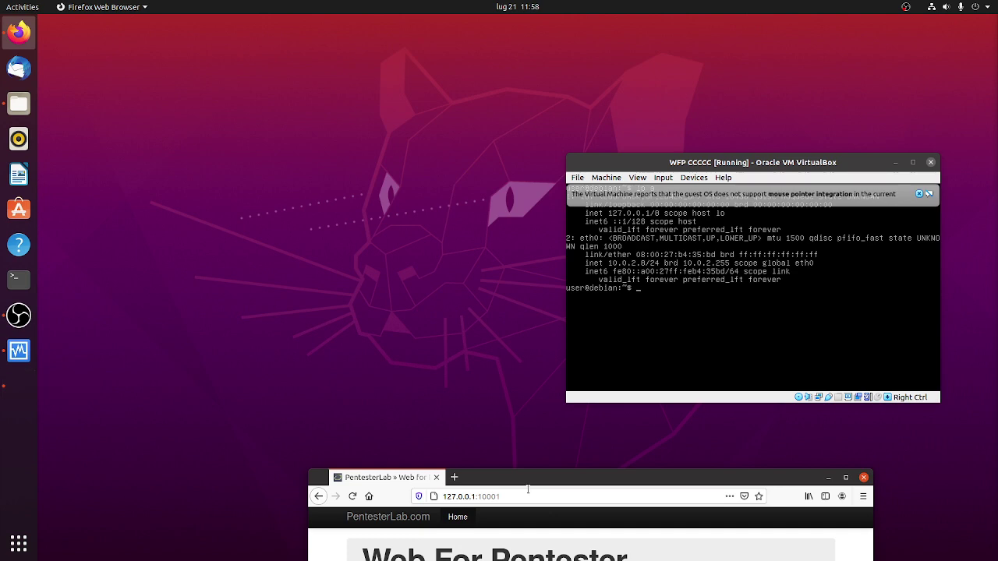
drag(530, 484, 405, 24)
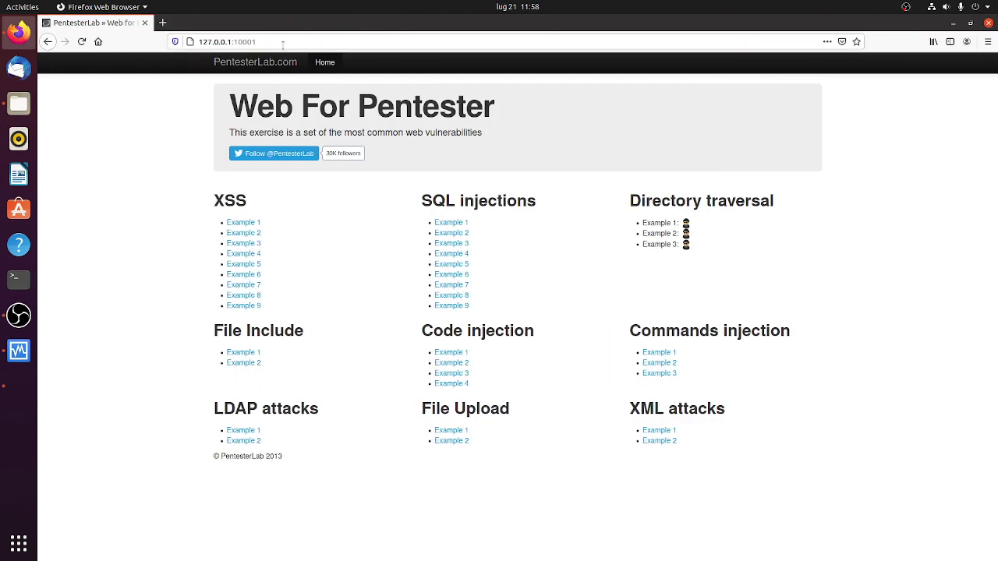
click(164, 23)
text(h)
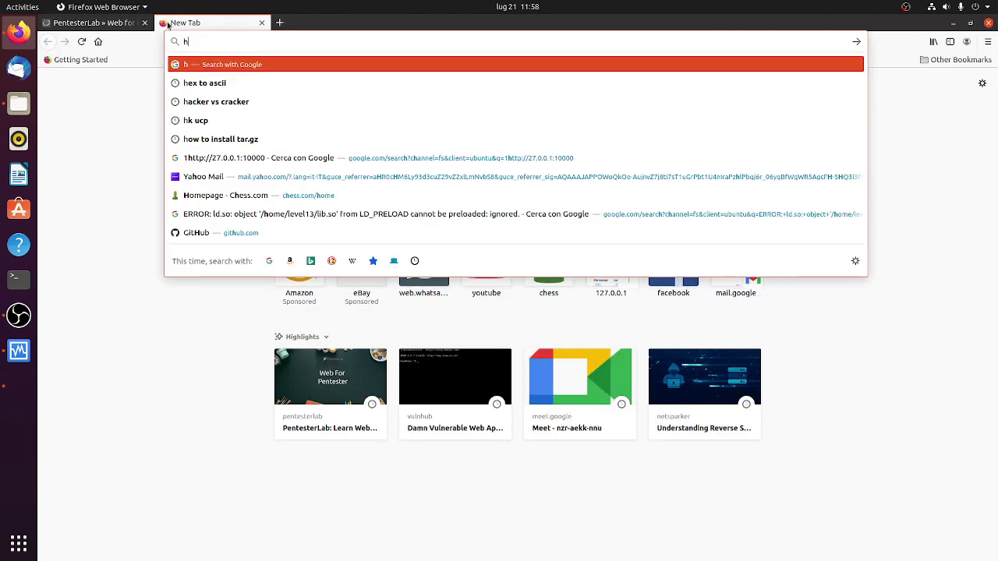
text(ttp://1)
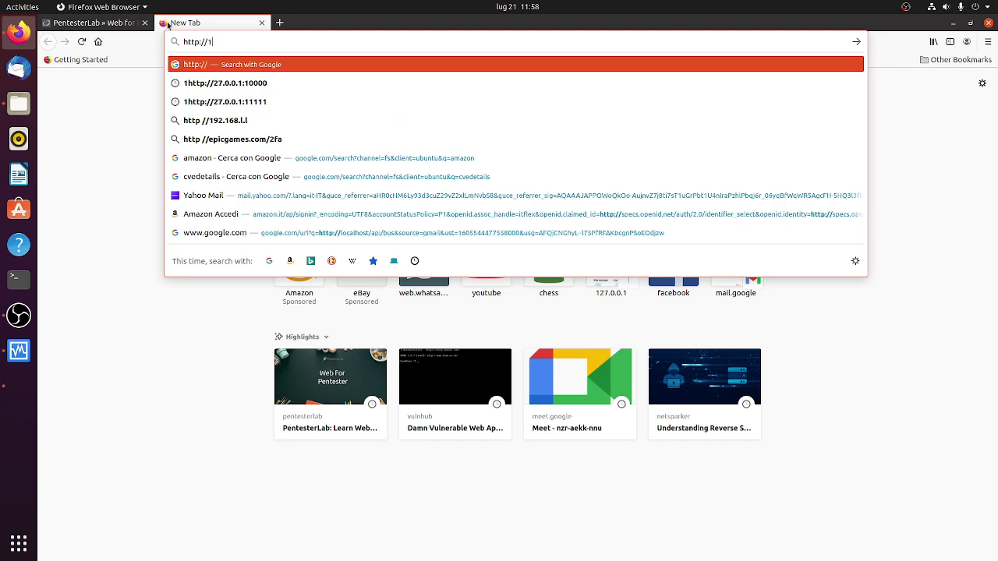
text(27.0.0.1:)
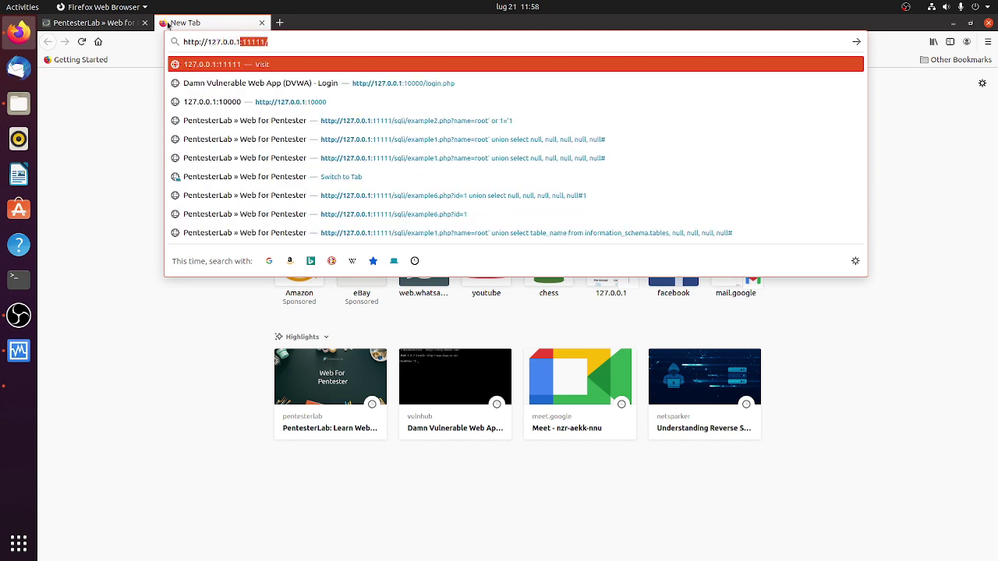
text(10001)
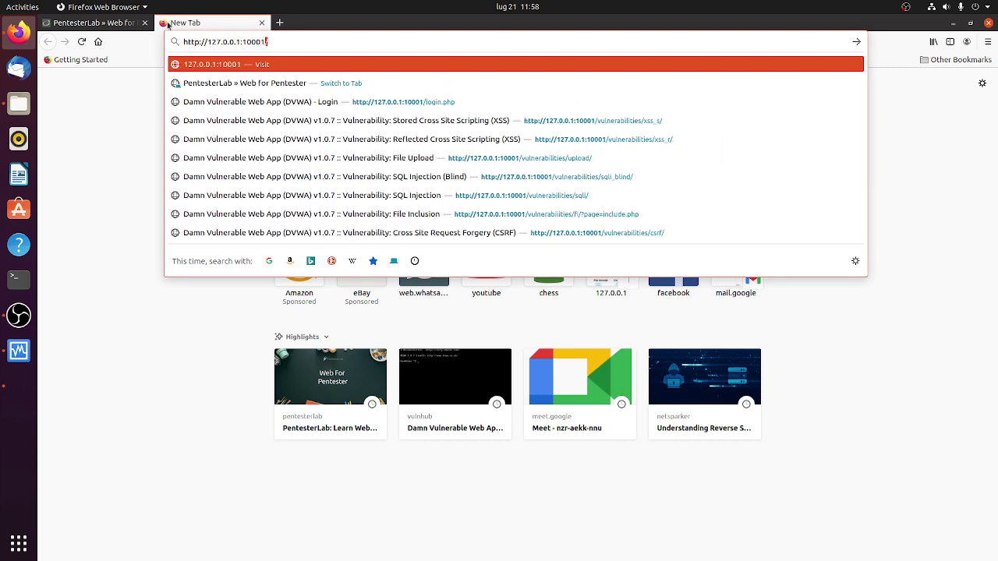
key(Return)
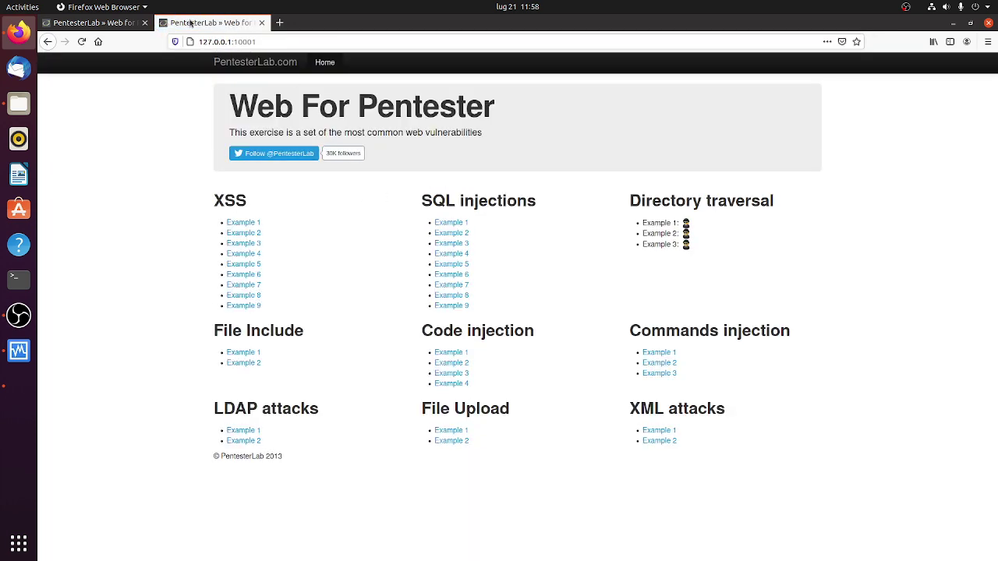
click(144, 22)
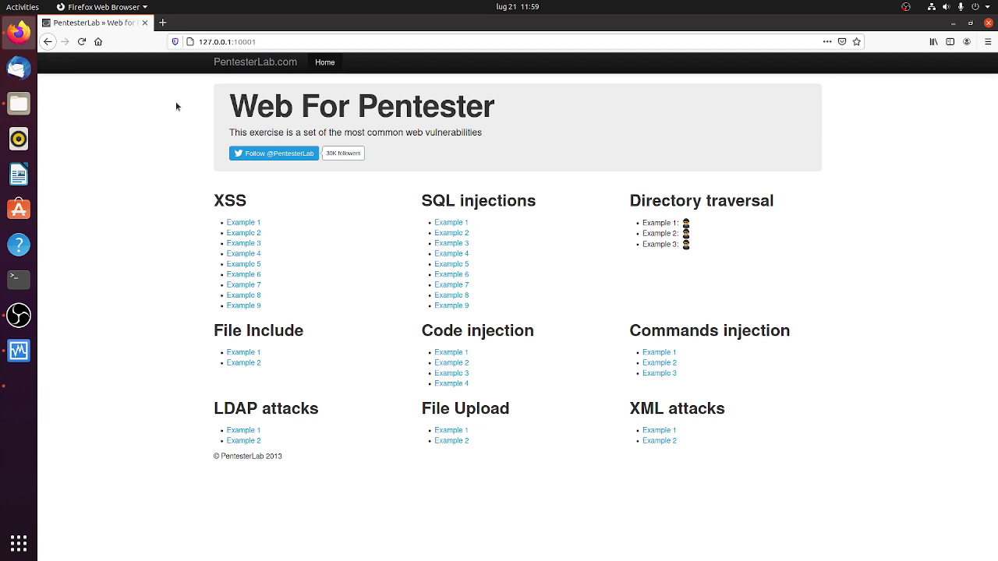
Open Example 1 and Example 9 under SQL injections, going back to the Web For Pentester home page after each
click(464, 224)
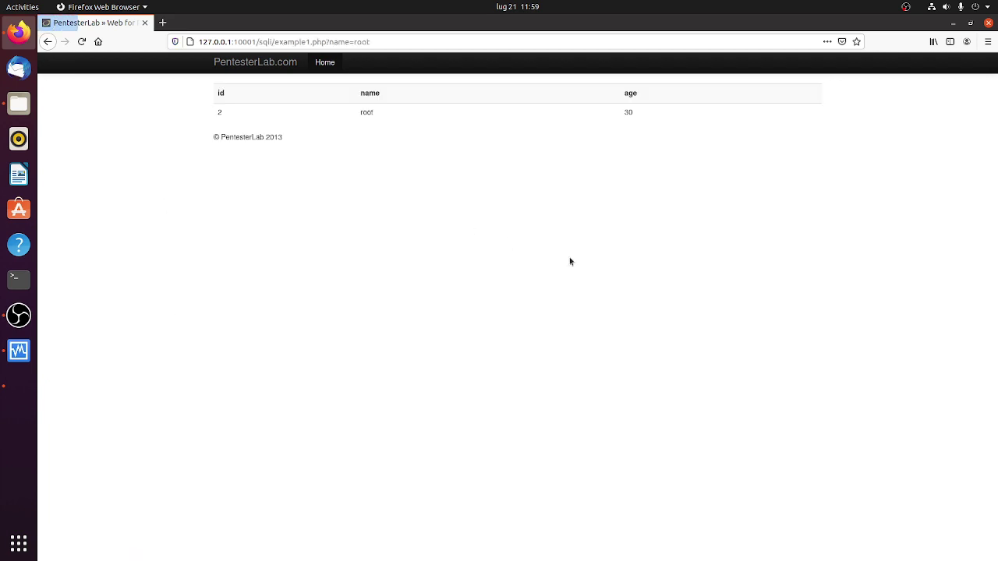
key(alt+Left)
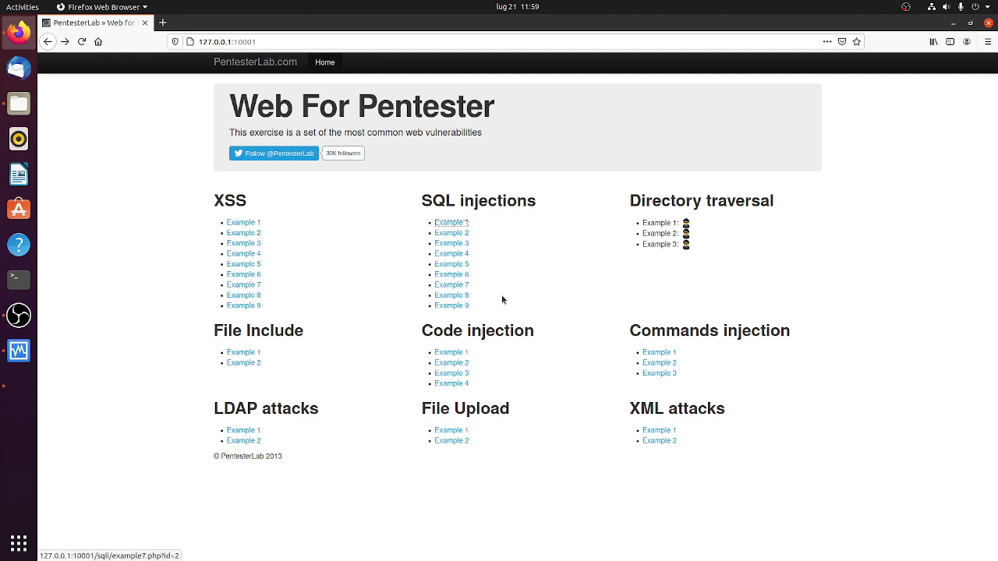
click(452, 306)
key(alt+Left)
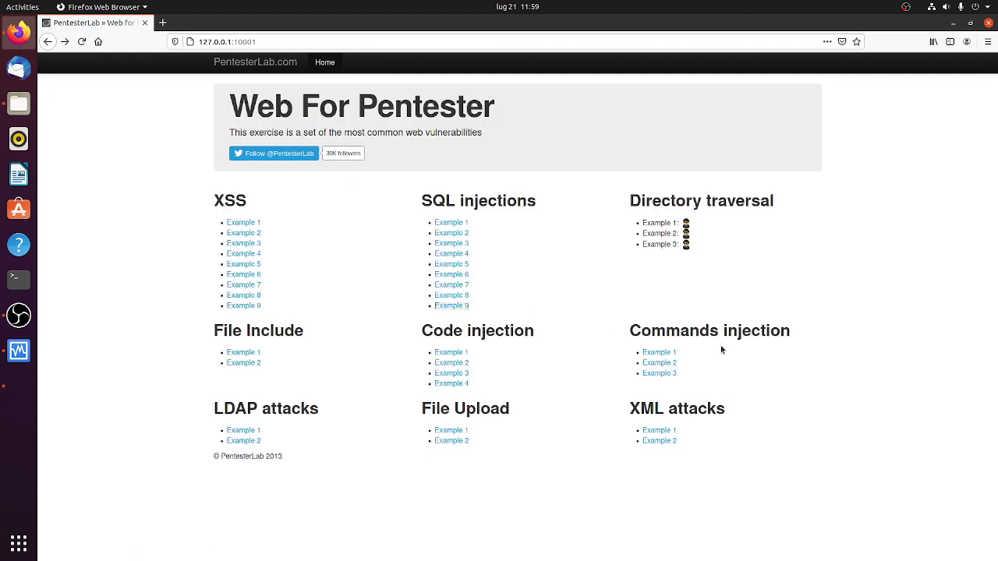
Bring up the running WFP CCCCC console for a check and return to the Web For Pentester page
click(19, 386)
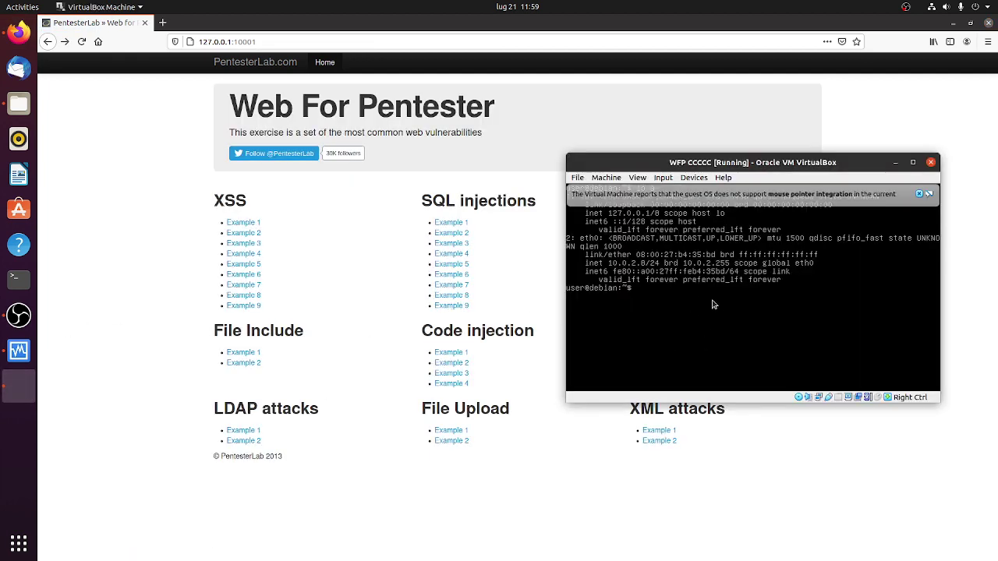
text(//)
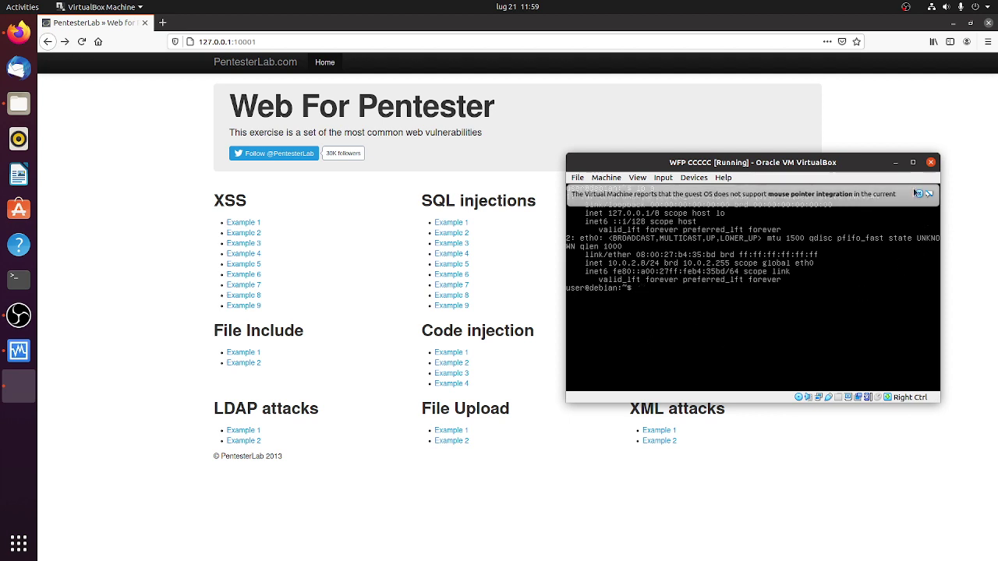
click(954, 448)
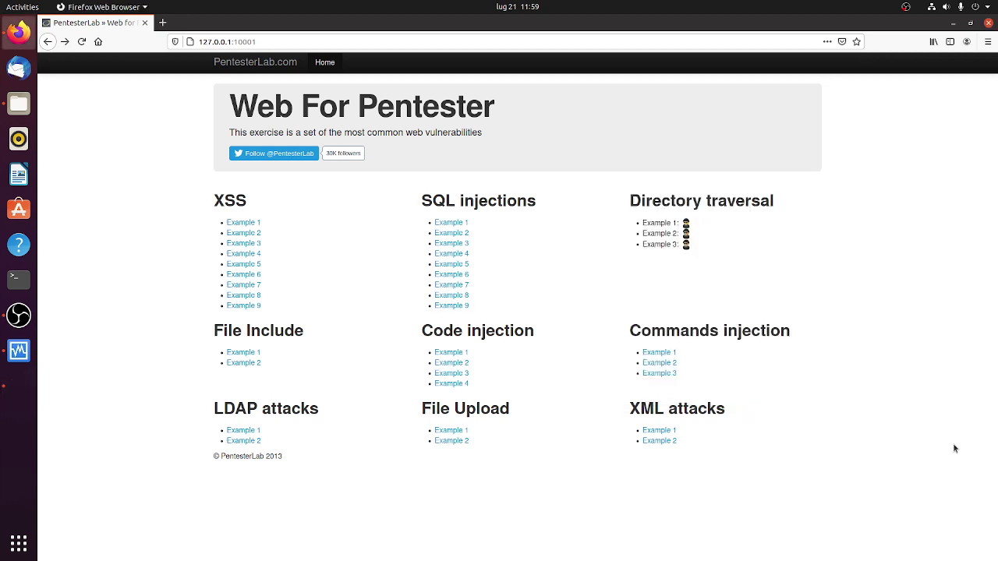